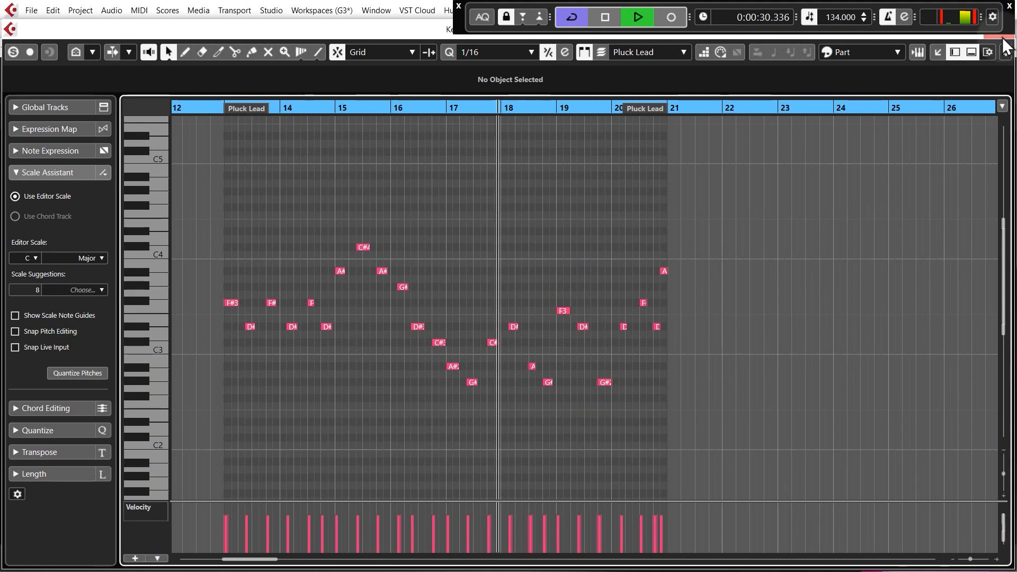
# Close the Pluck Lead notes and view the Vital Chords part's notes in the Key Editor, returning to the project.
pyautogui.click(1002, 36)
pyautogui.click(434, 273)
pyautogui.doubleClick(435, 273)
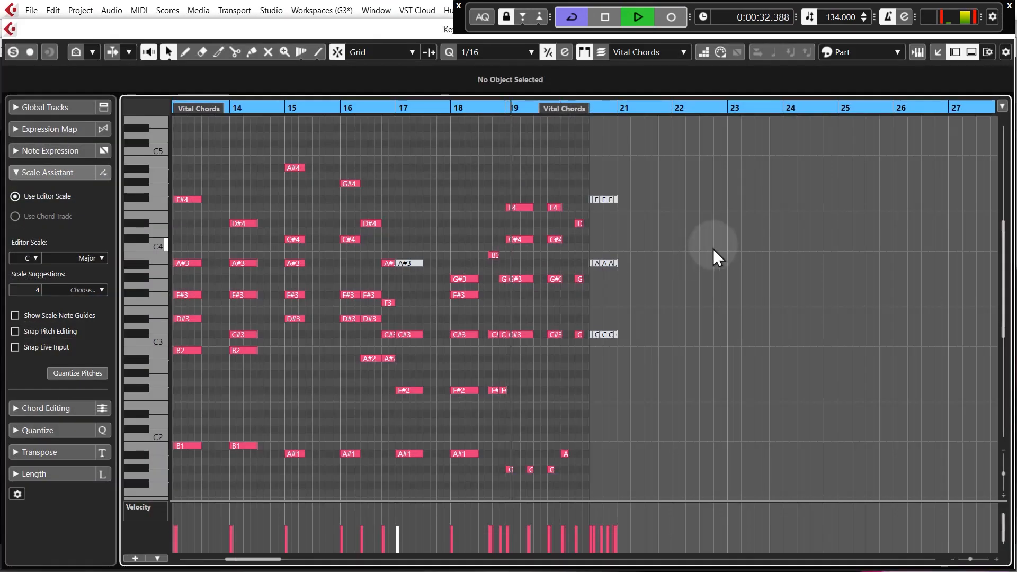
pyautogui.click(999, 37)
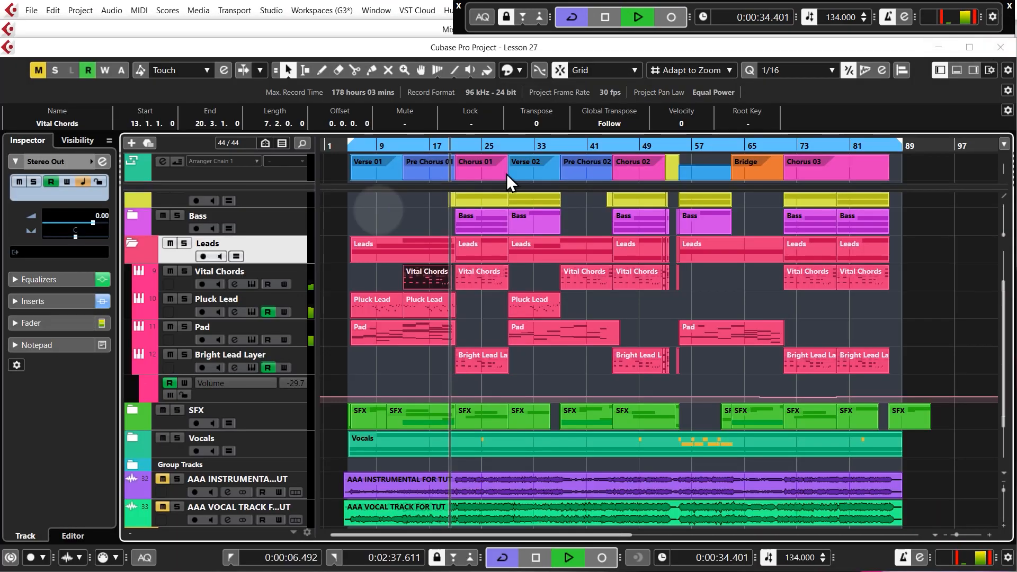
# Collapse the Leads folder, expand the Bass and Drums folders, and examine their parts around Chorus 01 and Verse 02.
pyautogui.scroll(2, 216, 314)
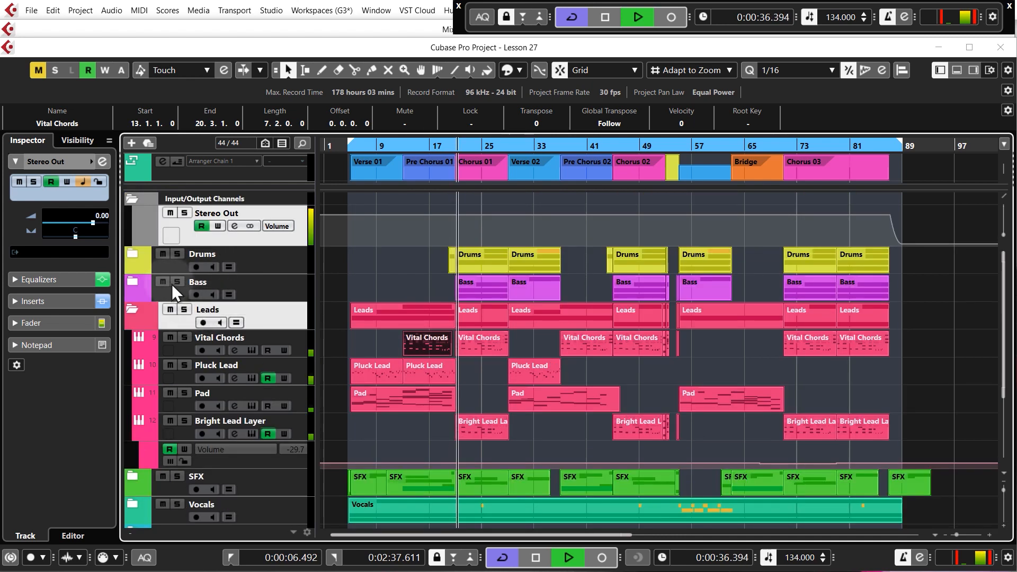
pyautogui.click(132, 310)
pyautogui.click(133, 284)
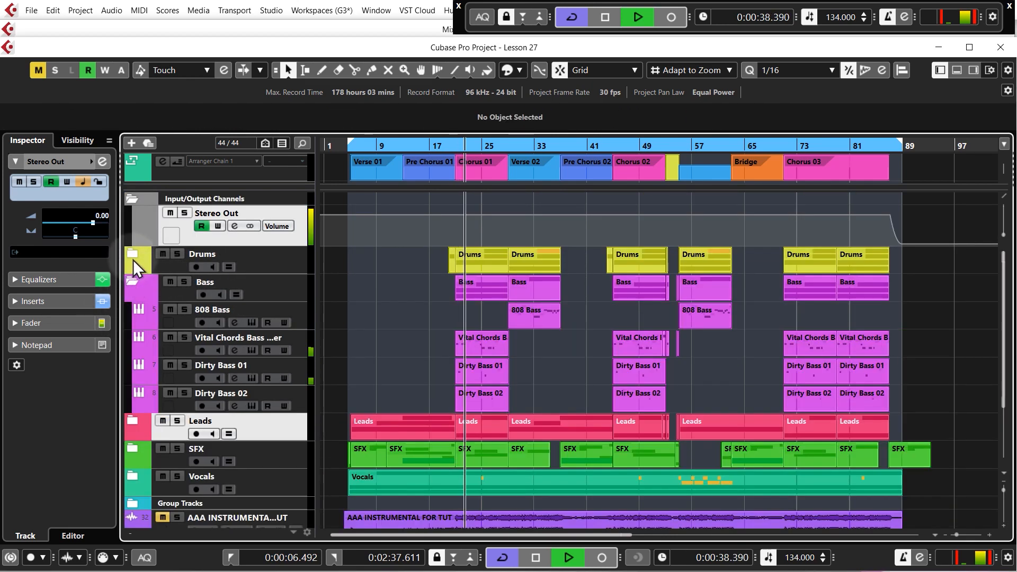
pyautogui.click(133, 256)
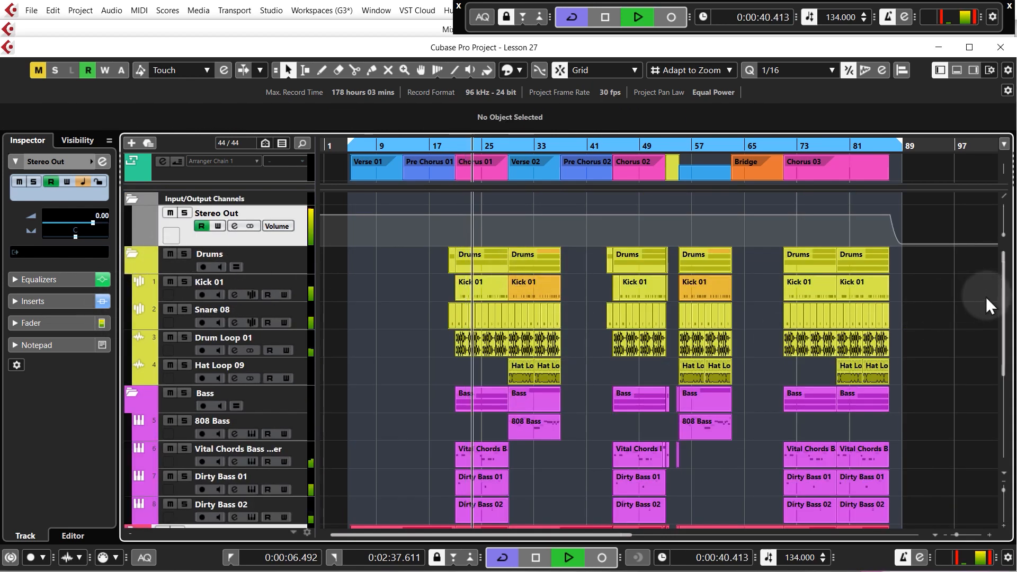
pyautogui.scroll(-2, 1001, 295)
pyautogui.scroll(-1, 1005, 312)
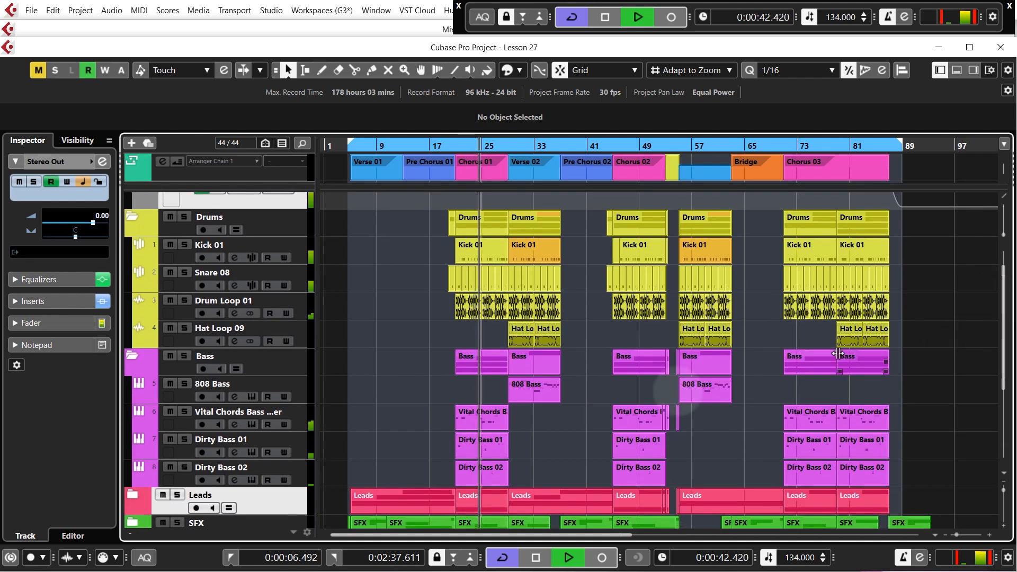
pyautogui.scroll(4, 482, 380)
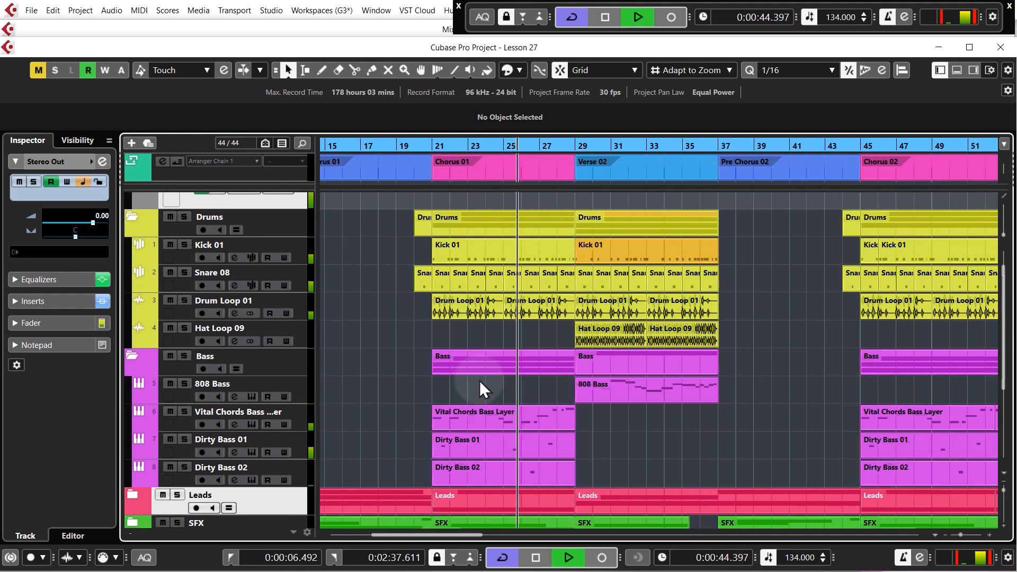
pyautogui.scroll(2, 483, 379)
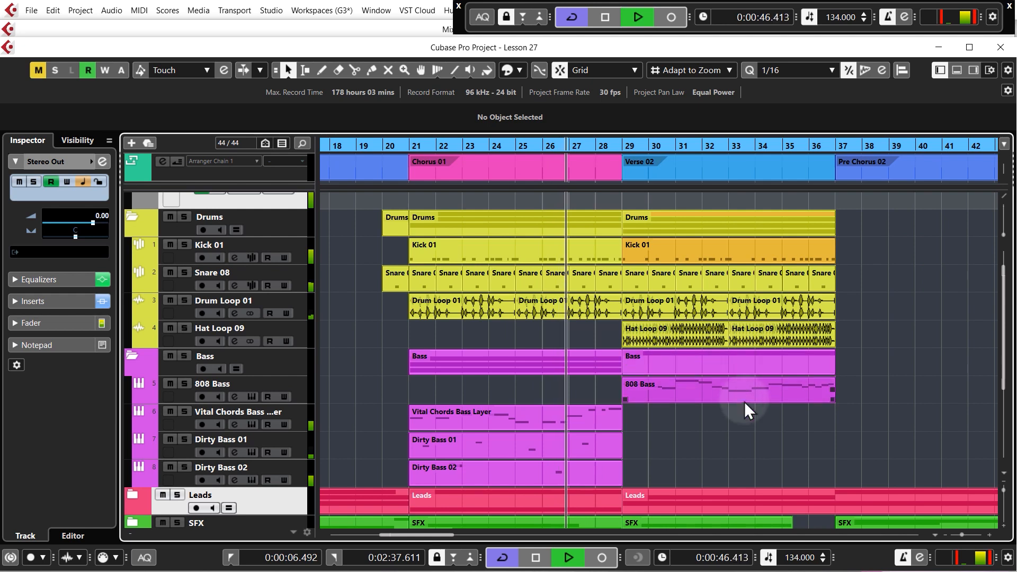
# Expand the Vocals folder and look through its vocal and vocal chop tracks.
pyautogui.scroll(-5, 740, 407)
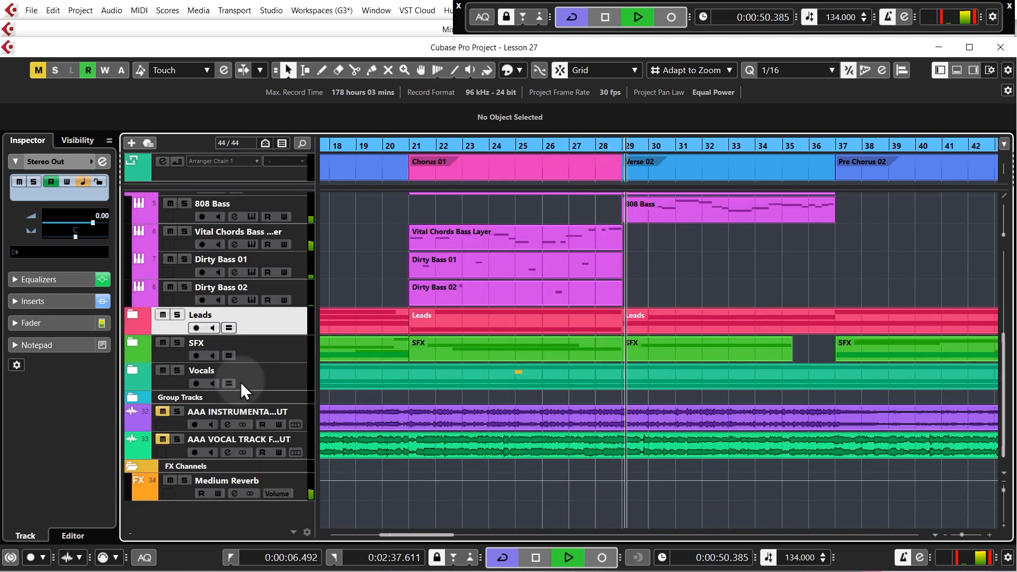
pyautogui.click(134, 371)
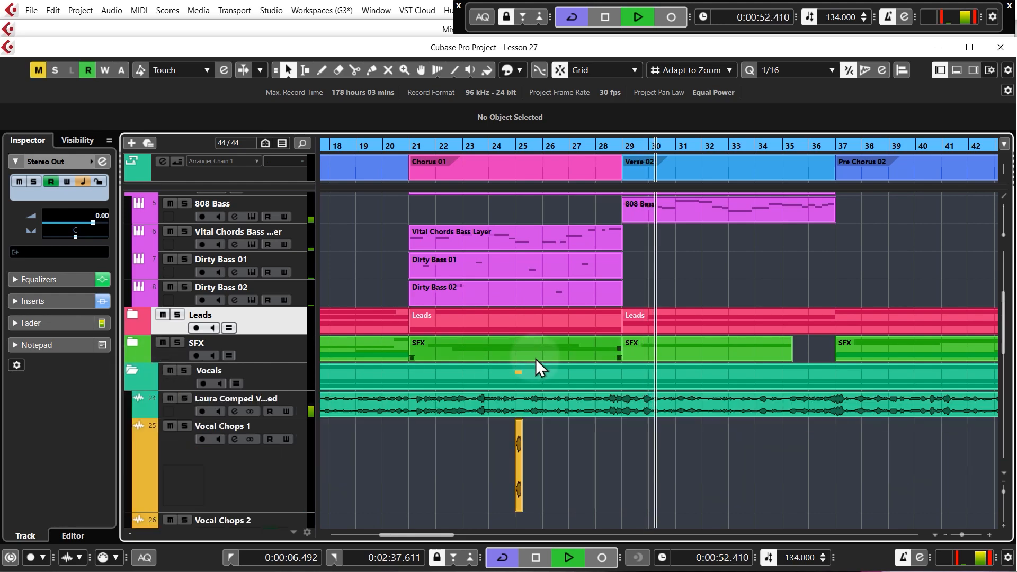
pyautogui.scroll(-5, 539, 365)
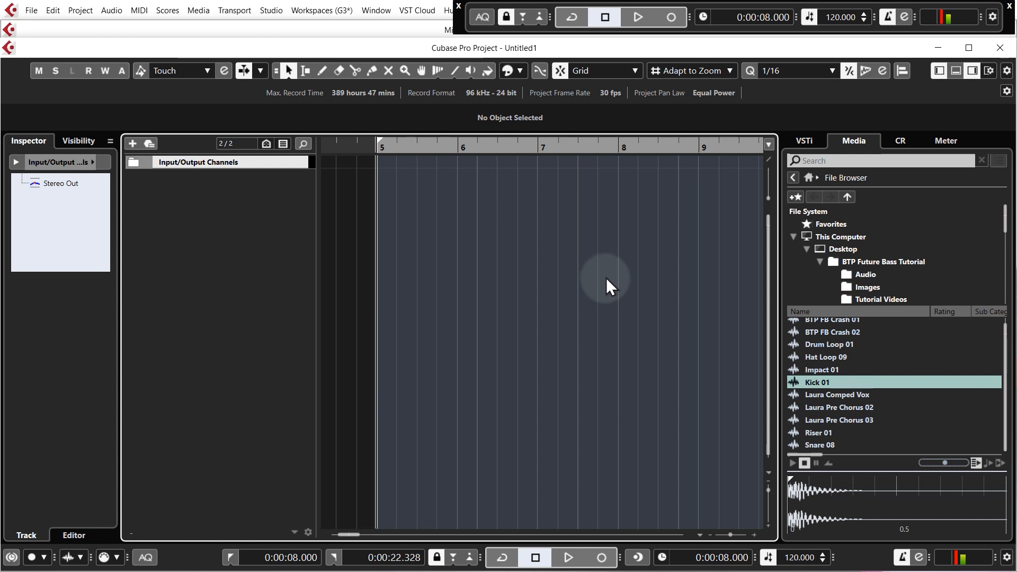
# Create a sampler track from Kick 01 in the Audio folder inside Workfiles of the BTP Future Bass Tutorial folder.
pyautogui.click(846, 249)
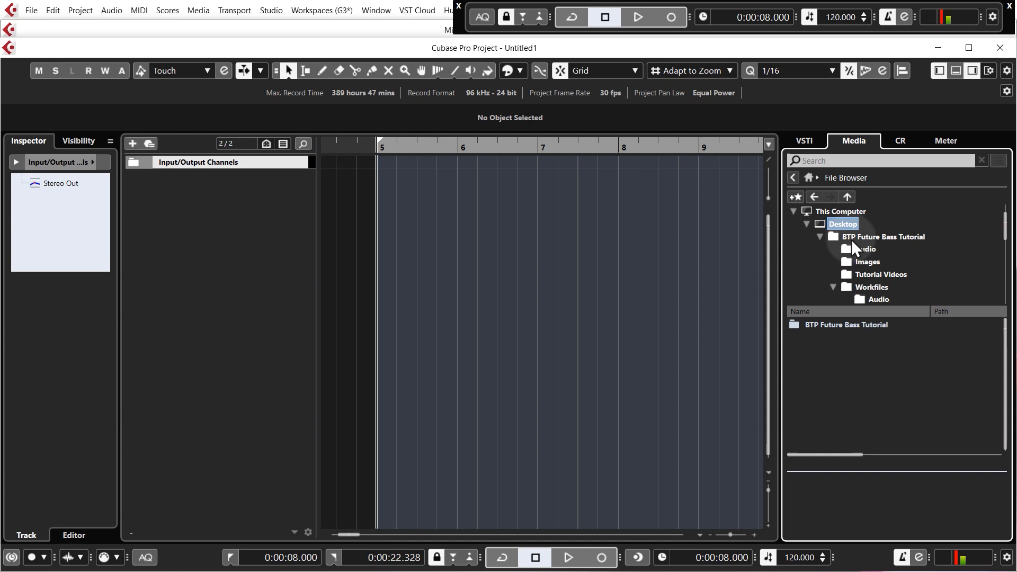
pyautogui.click(871, 288)
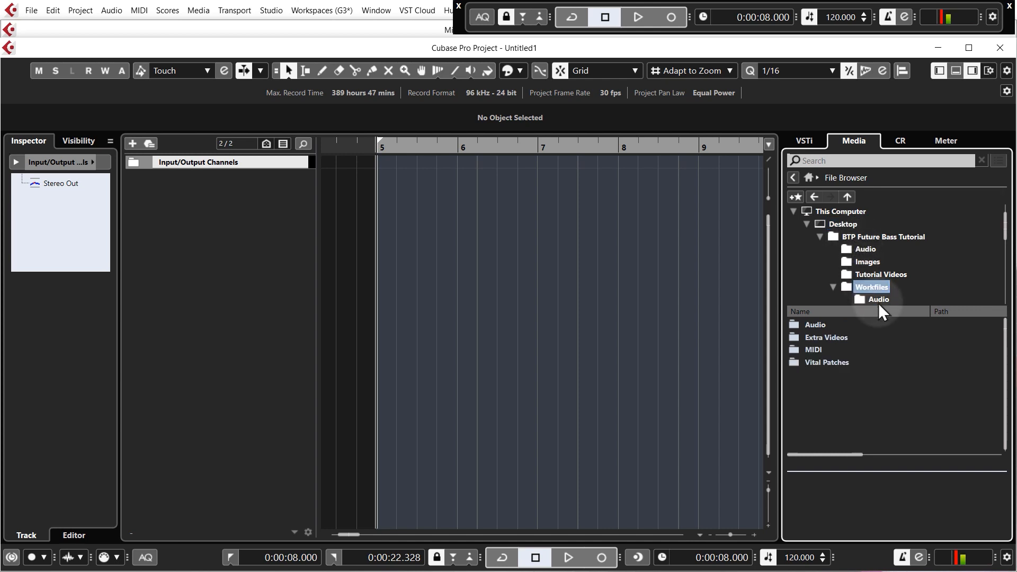
pyautogui.click(880, 300)
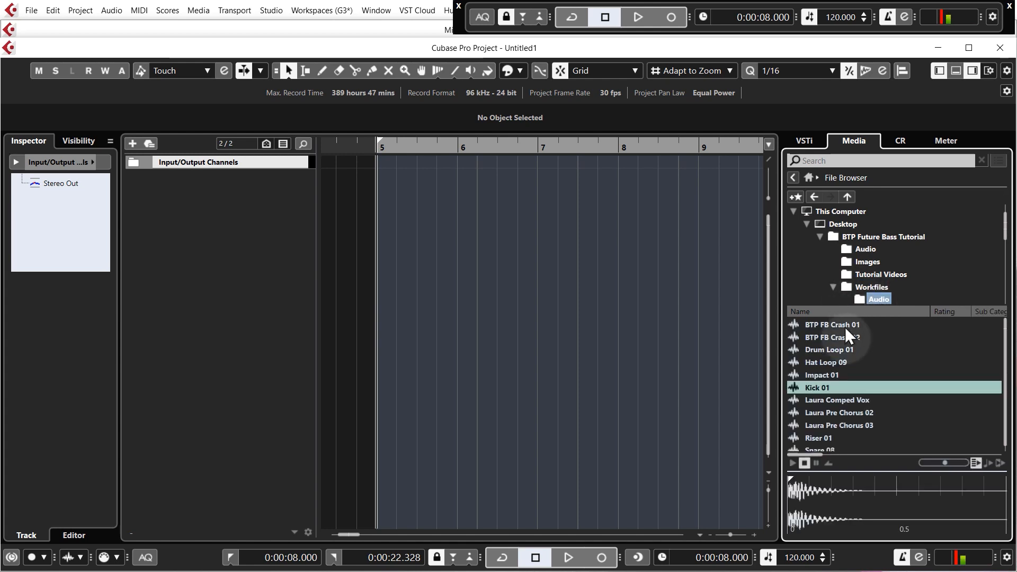
pyautogui.rightClick(821, 395)
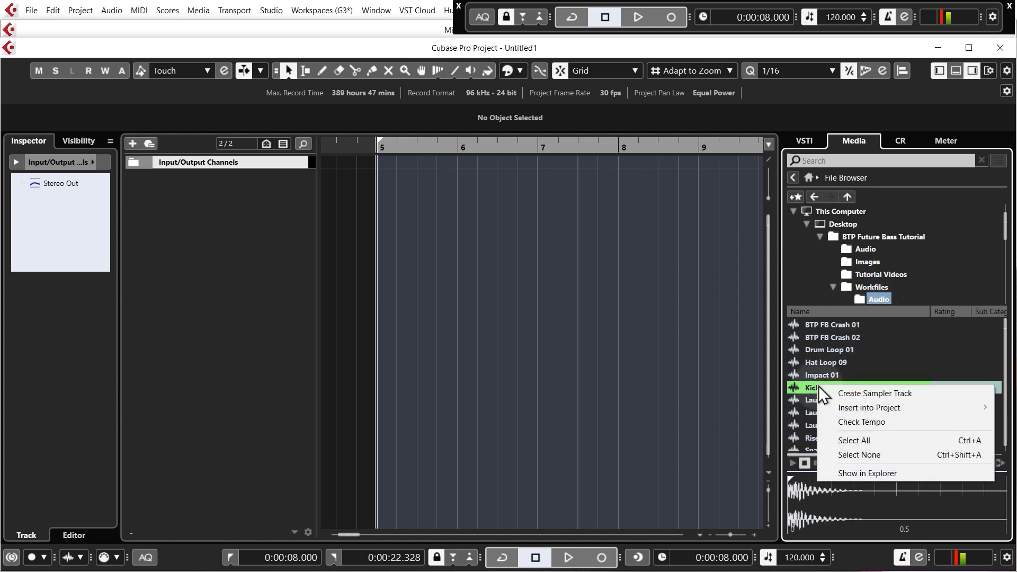
pyautogui.click(846, 395)
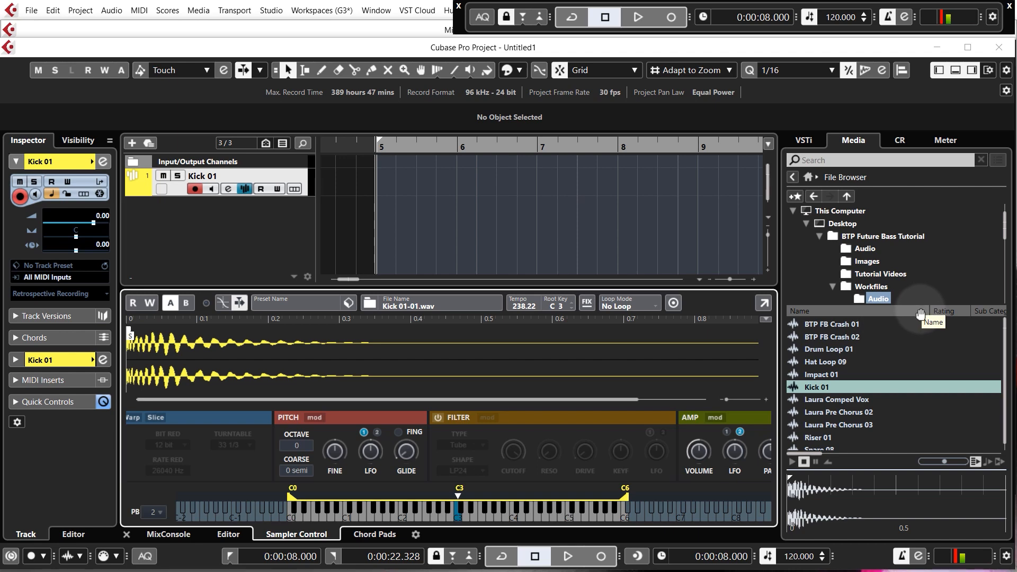
# Switch to the web browser to view the Google results for "tx16wx sampler", and return to Cubase.
pyautogui.hotkey('alt', 'Tab')
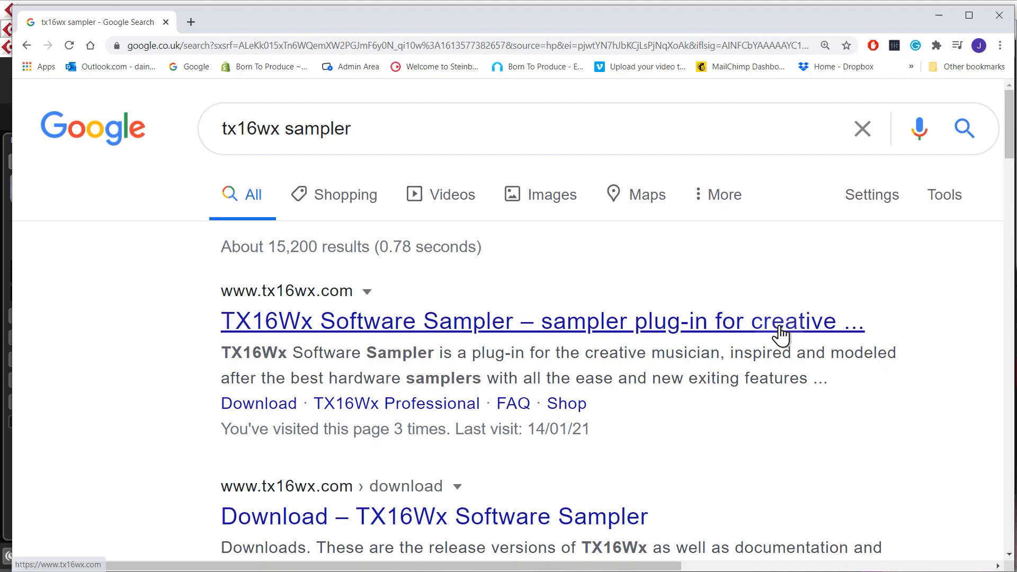
pyautogui.moveTo(354, 128); pyautogui.dragTo(209, 128)
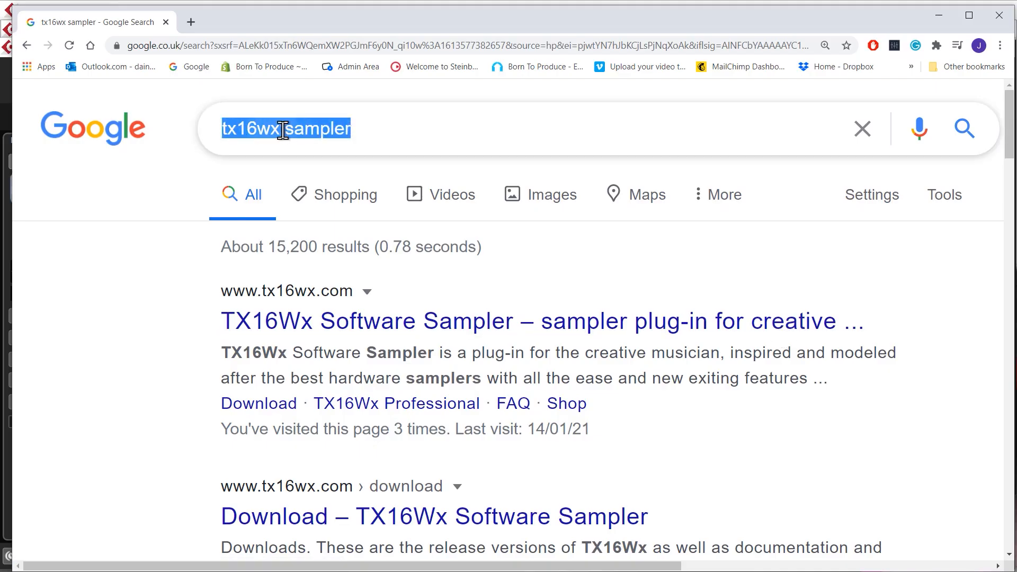
pyautogui.click(412, 128)
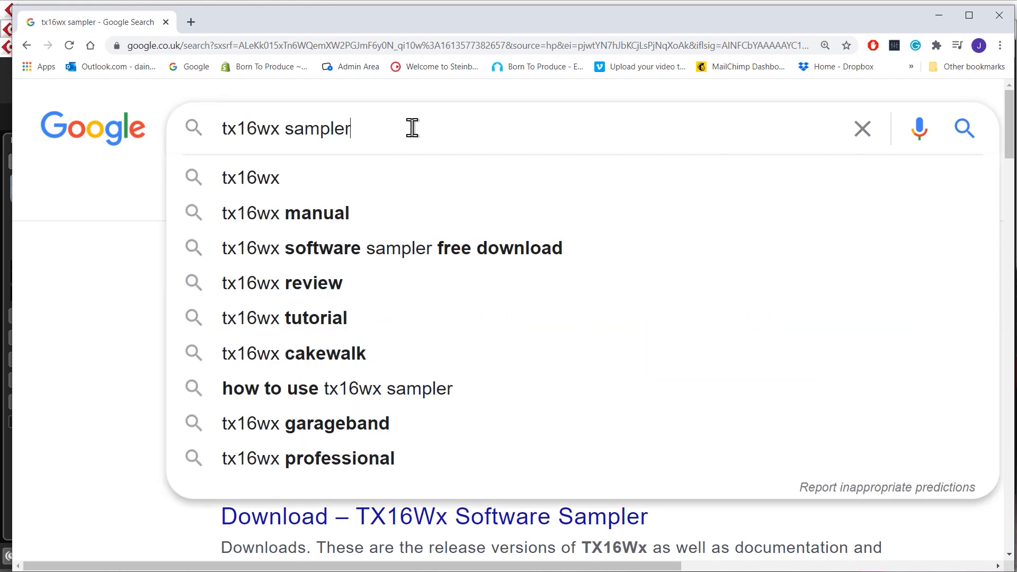
pyautogui.click(143, 299)
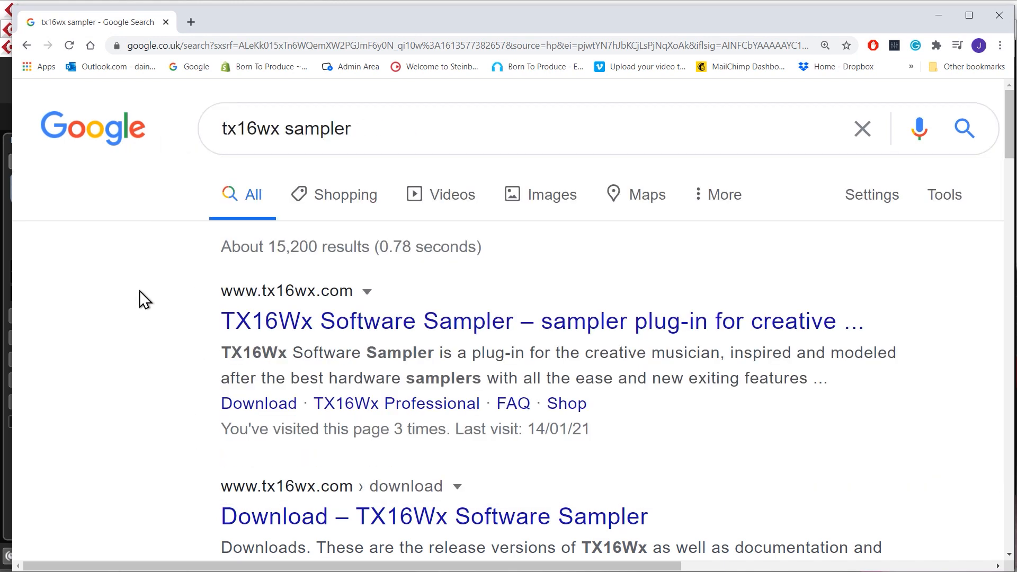
pyautogui.click(939, 15)
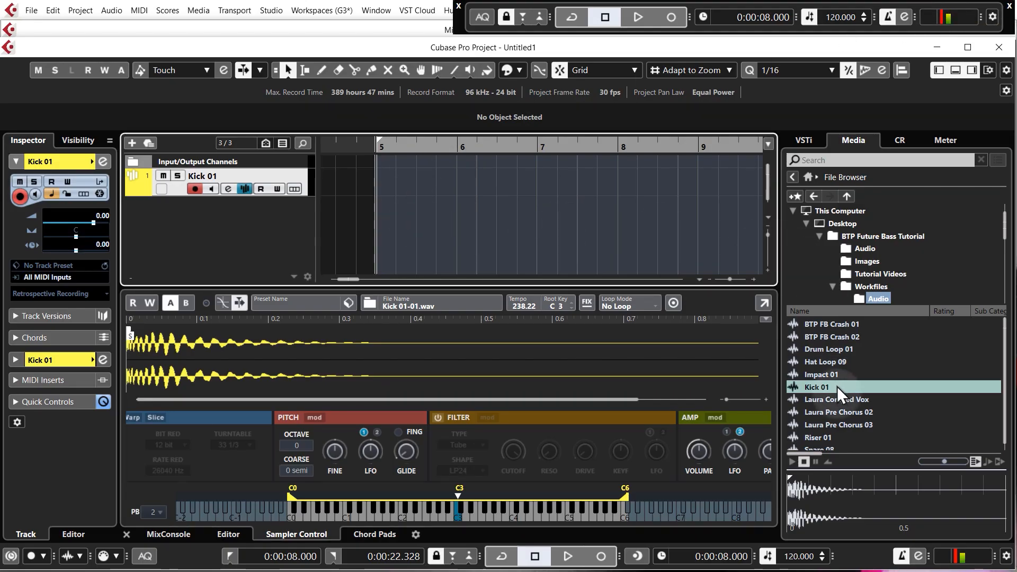
# Create a sampler track from the Snare 08 sample in the Workfiles Audio folder.
pyautogui.scroll(-1, 837, 435)
pyautogui.rightClick(830, 446)
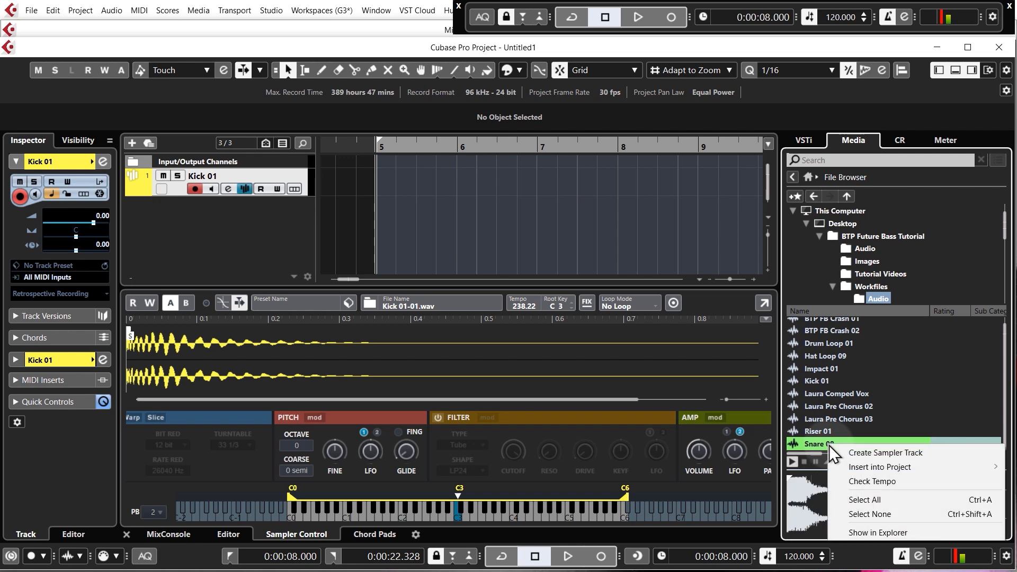
pyautogui.click(863, 453)
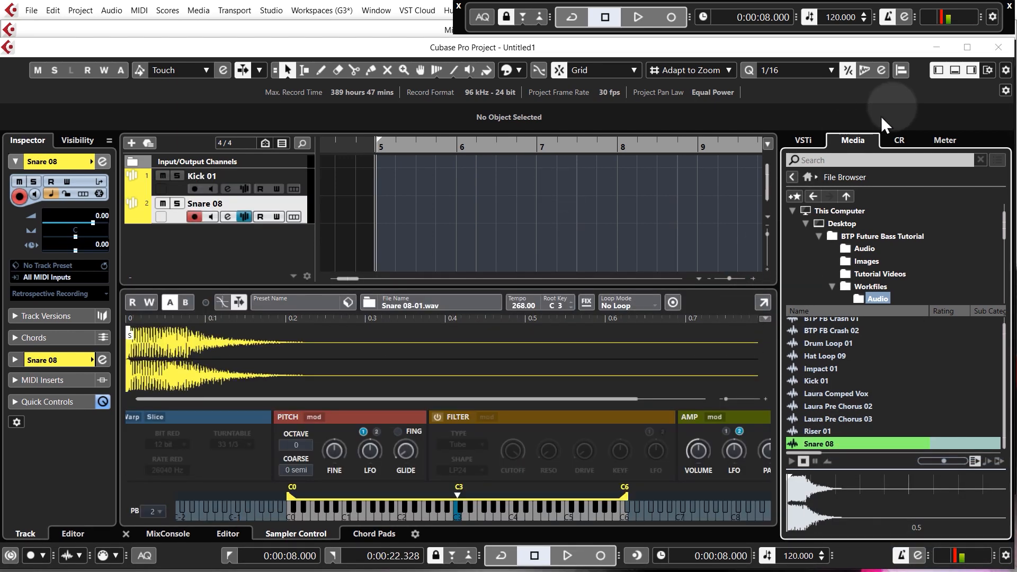
# Hide the Sampler Control area and colour the Snare 08 track orange.
pyautogui.click(959, 71)
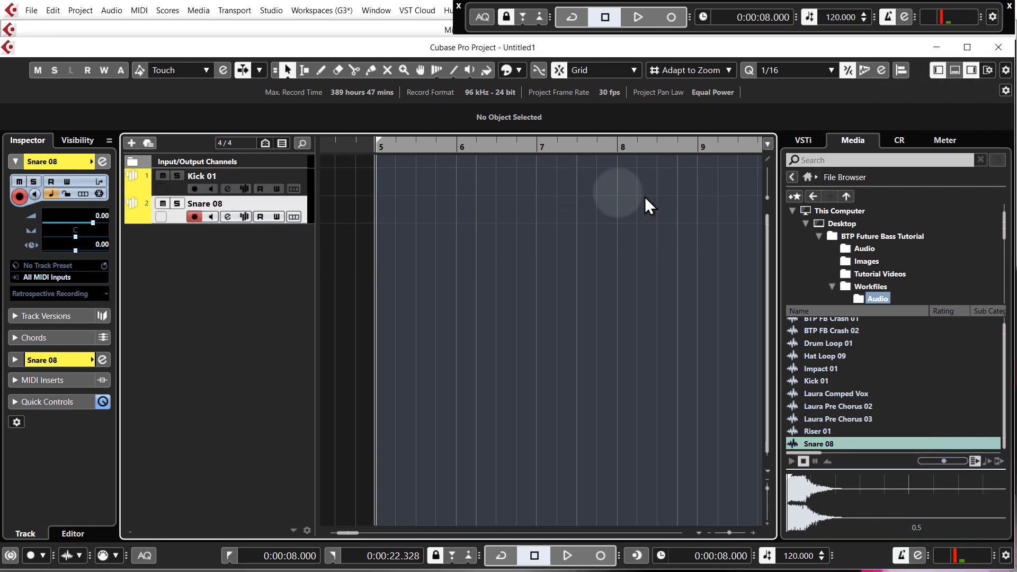
pyautogui.click(148, 215)
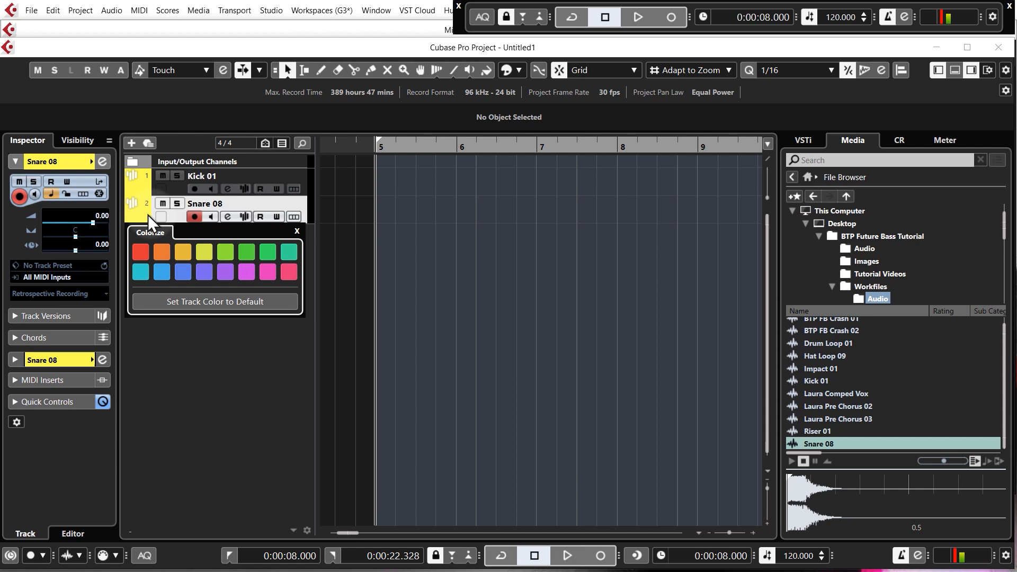
pyautogui.click(162, 253)
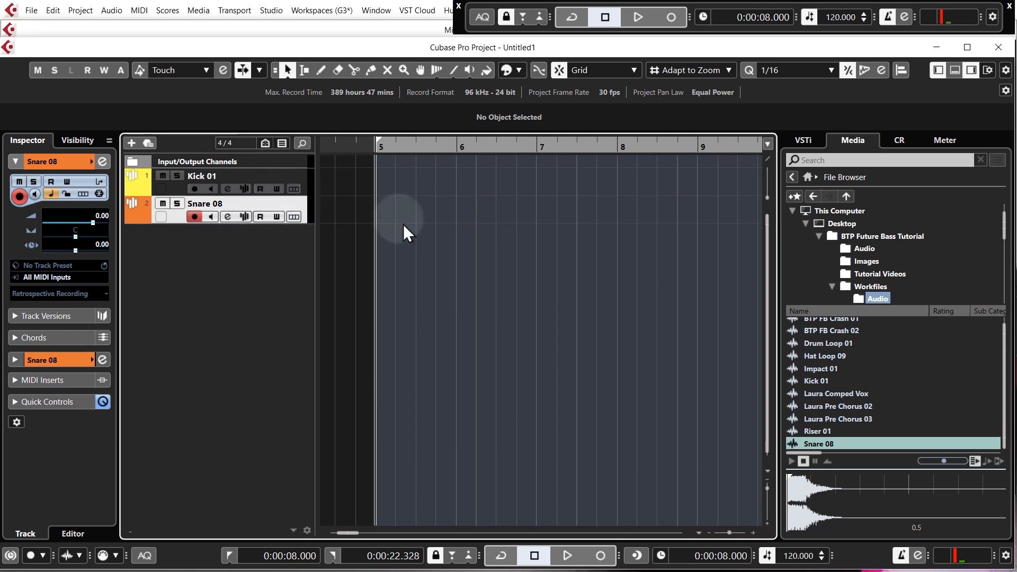
# Create one-bar MIDI parts from bar 5 to bar 6 on the Kick 01 and Snare 08 tracks.
pyautogui.moveTo(387, 187); pyautogui.dragTo(459, 176)
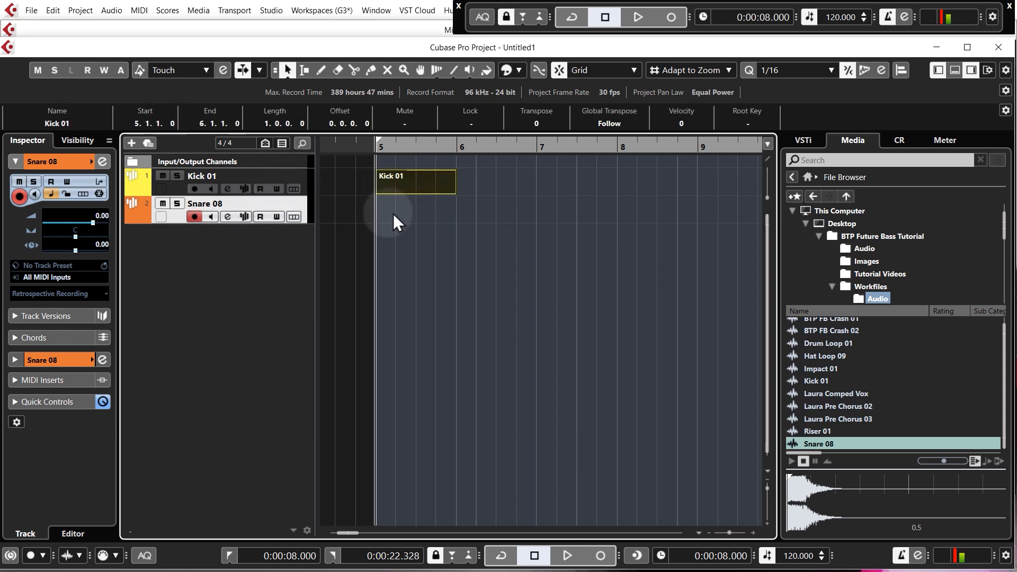
pyautogui.moveTo(395, 221); pyautogui.dragTo(458, 206)
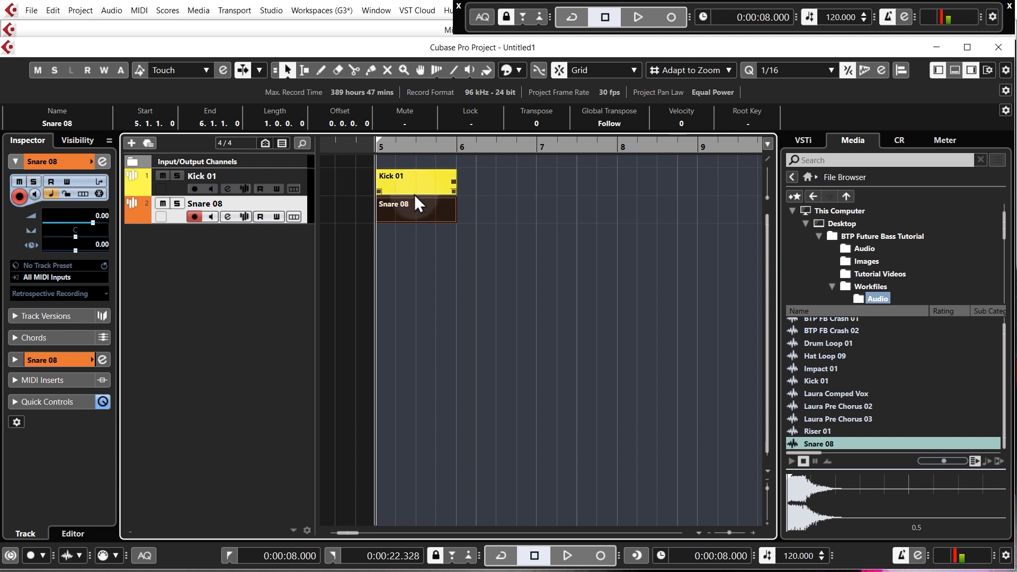
# Lower the volume of the Kick 01 track to about -9.79 and the Snare 08 track to about -11.0.
pyautogui.click(305, 179)
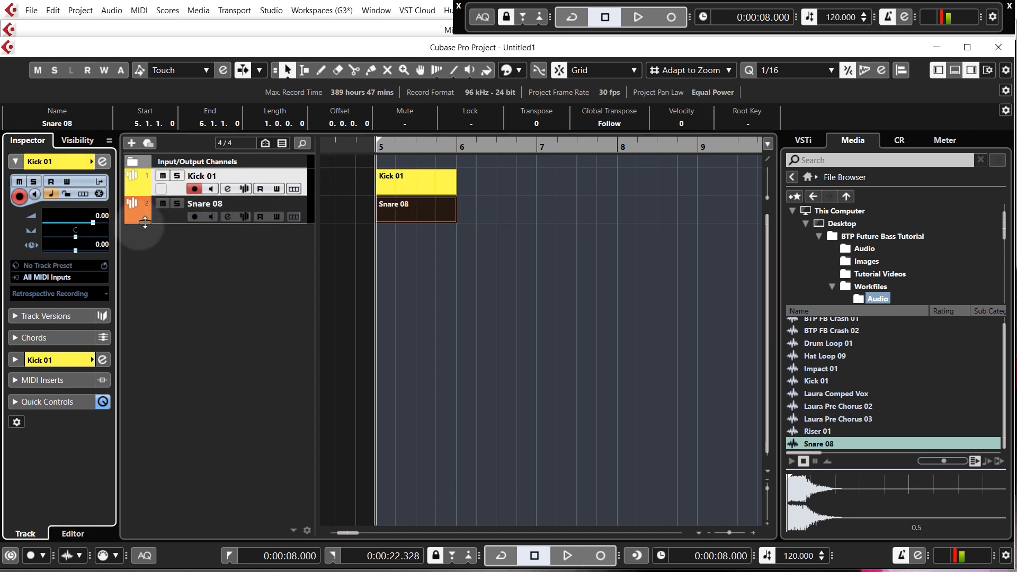
pyautogui.moveTo(97, 214); pyautogui.dragTo(103, 277)
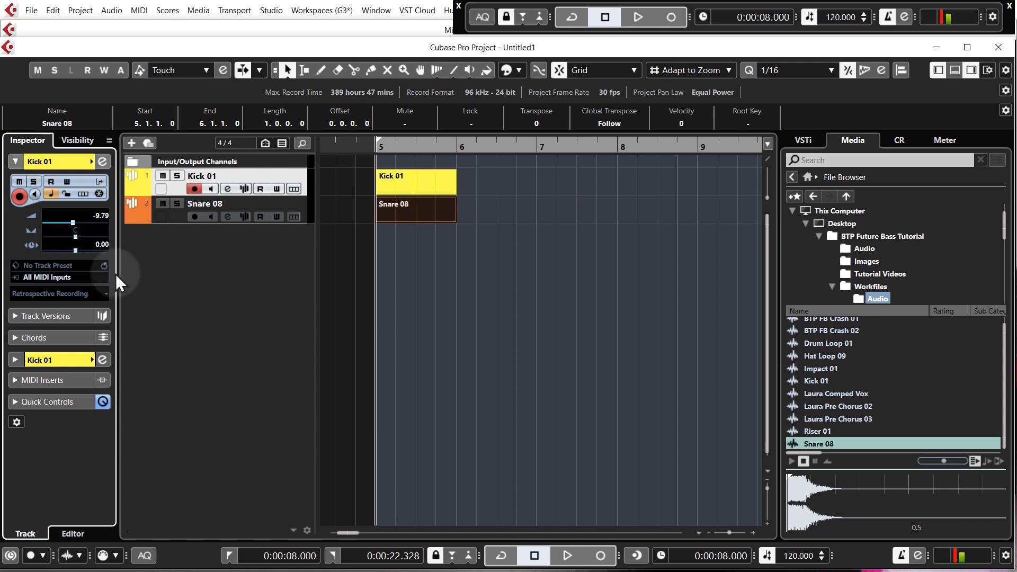
pyautogui.click(306, 209)
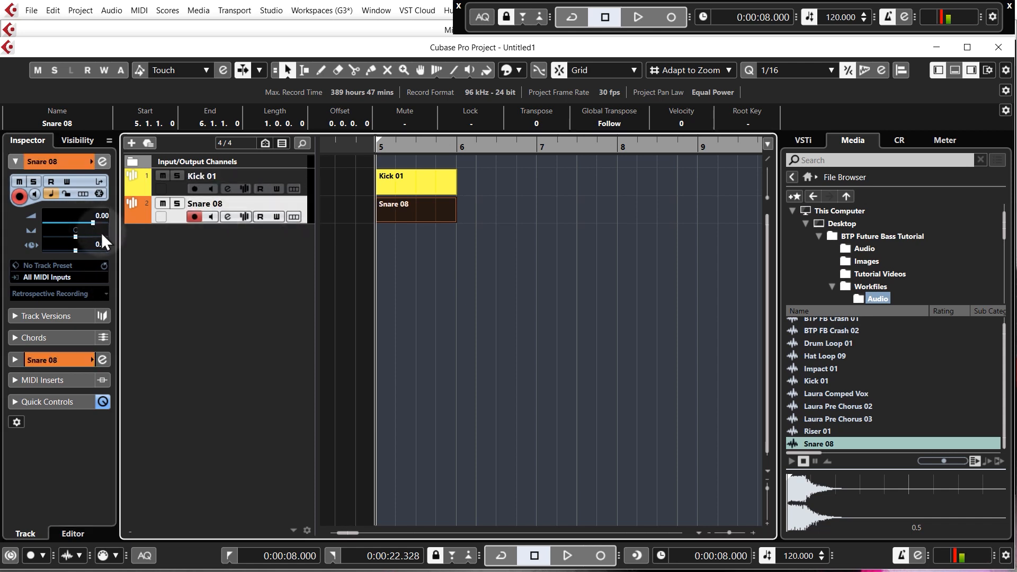
pyautogui.moveTo(97, 221); pyautogui.dragTo(95, 233)
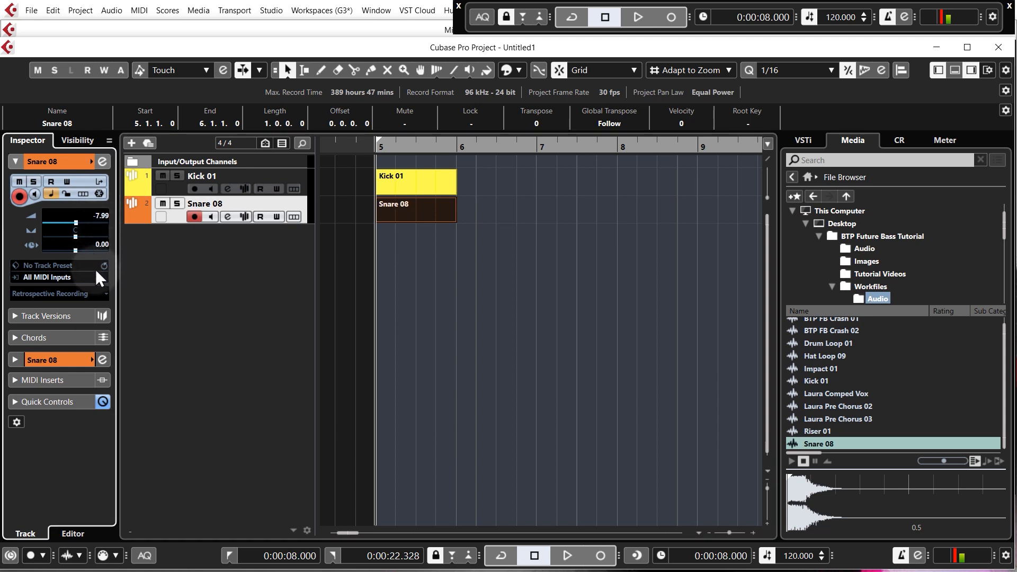
pyautogui.moveTo(95, 269); pyautogui.dragTo(96, 276)
pyautogui.click(445, 227)
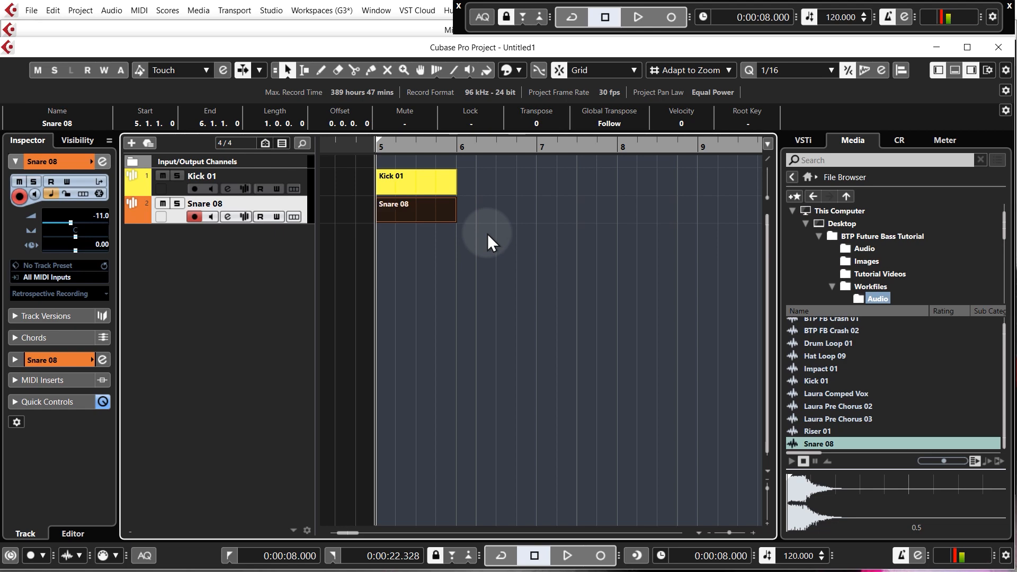
# Open the Kick 01 part in the Key Editor and draw a C3 note from 5.1.1 to 5.1.3.
pyautogui.doubleClick(411, 183)
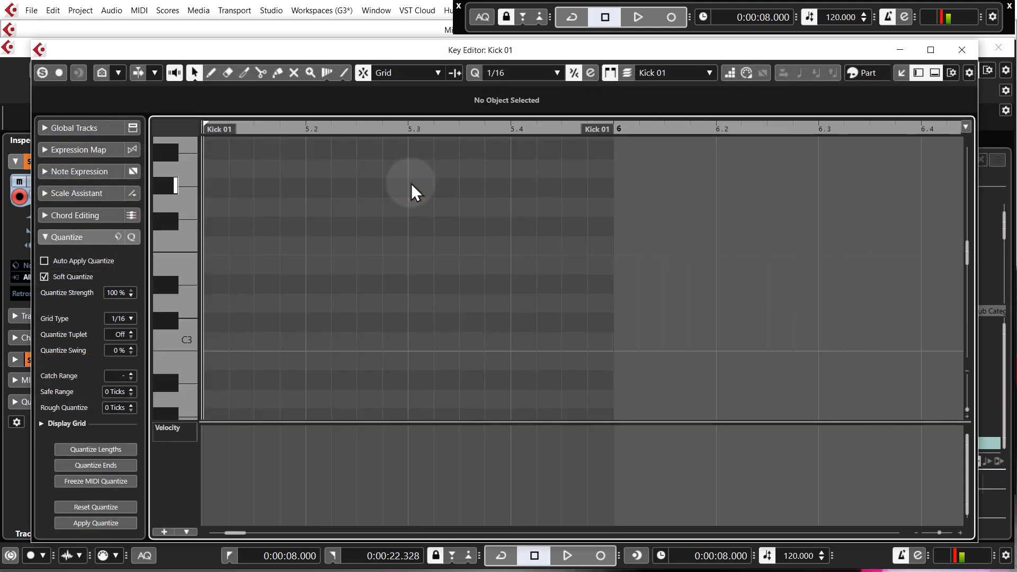
pyautogui.moveTo(217, 339); pyautogui.dragTo(245, 339)
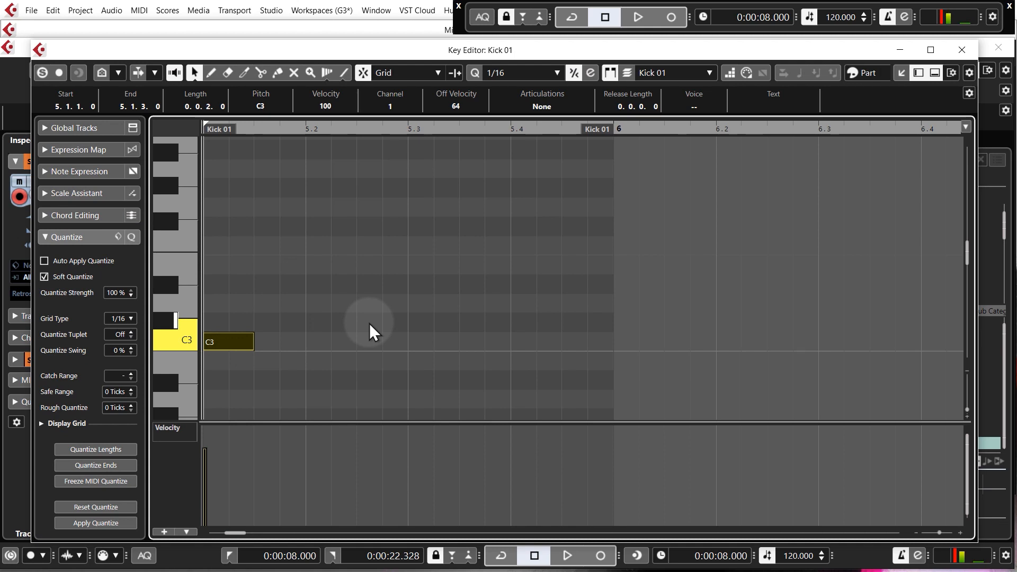
# Play back the drawn Kick 01 note and close the Key Editor.
pyautogui.click(381, 265)
pyautogui.press('g')
pyautogui.press('space')
pyautogui.press('space')
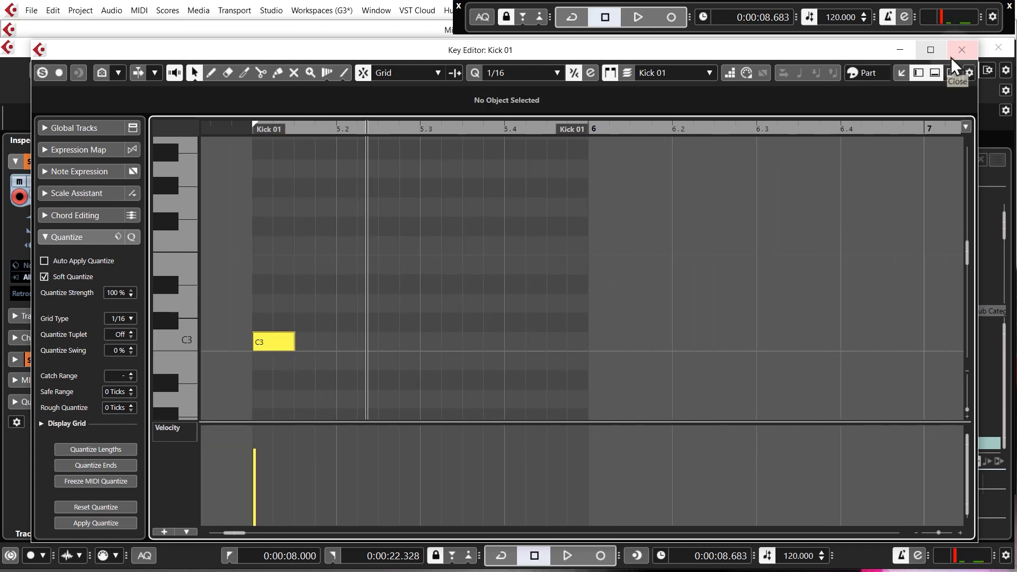
pyautogui.click(960, 52)
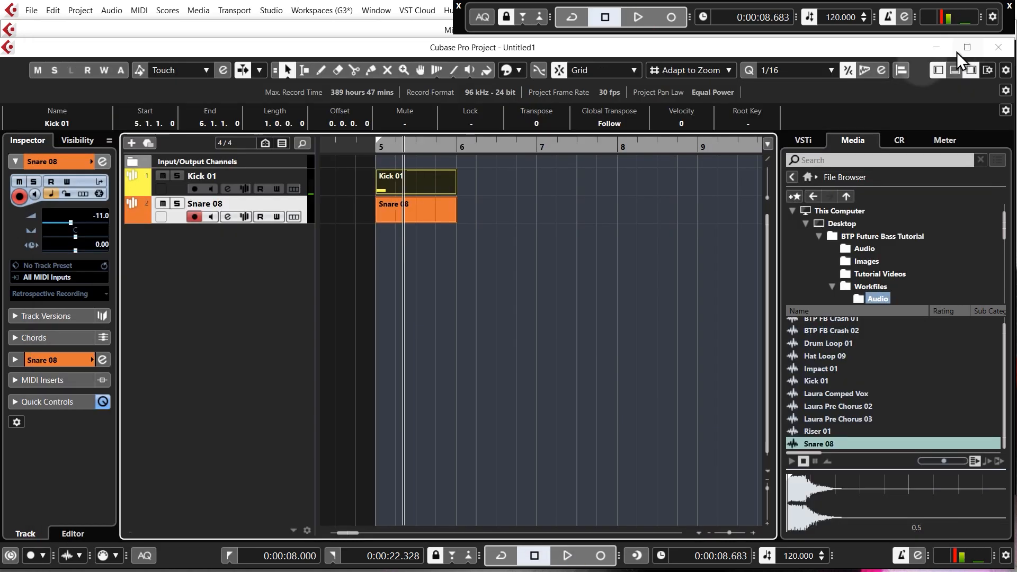
# Draw a C3 note from 5.3.1 to 5.4.1 in the Snare 08 part and close the Key Editor.
pyautogui.doubleClick(422, 211)
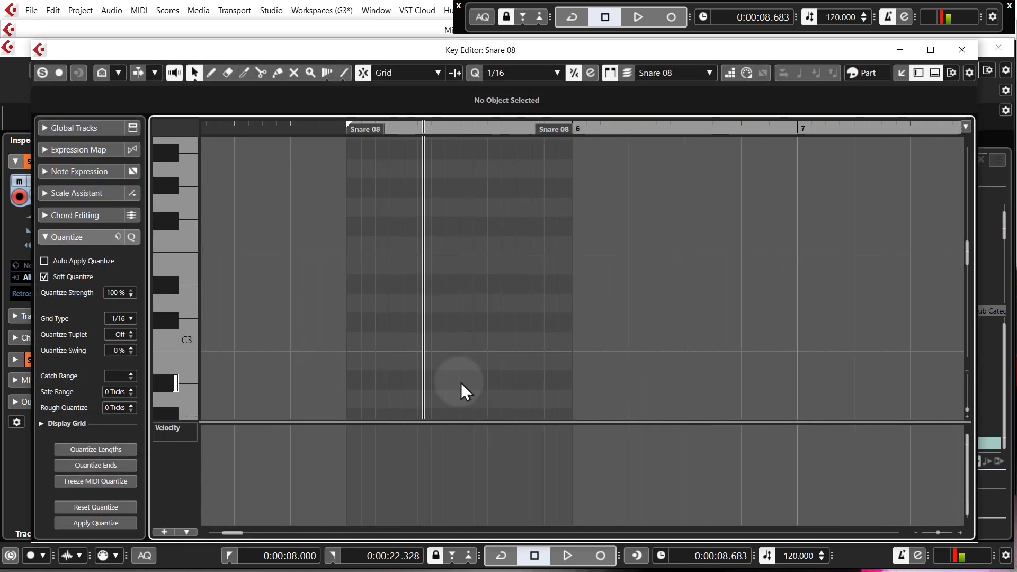
pyautogui.scroll(2, 459, 382)
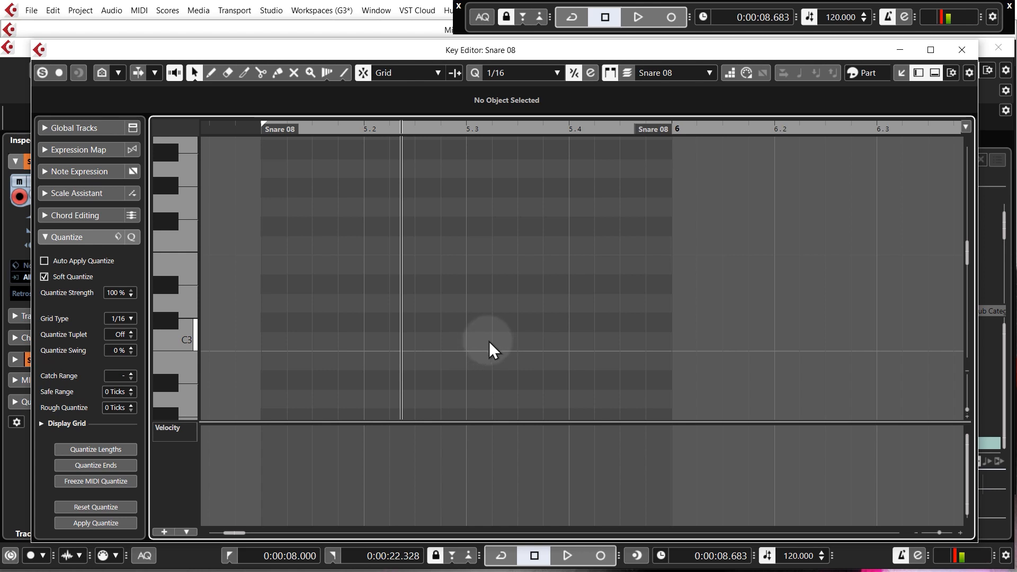
pyautogui.moveTo(480, 340); pyautogui.dragTo(573, 340)
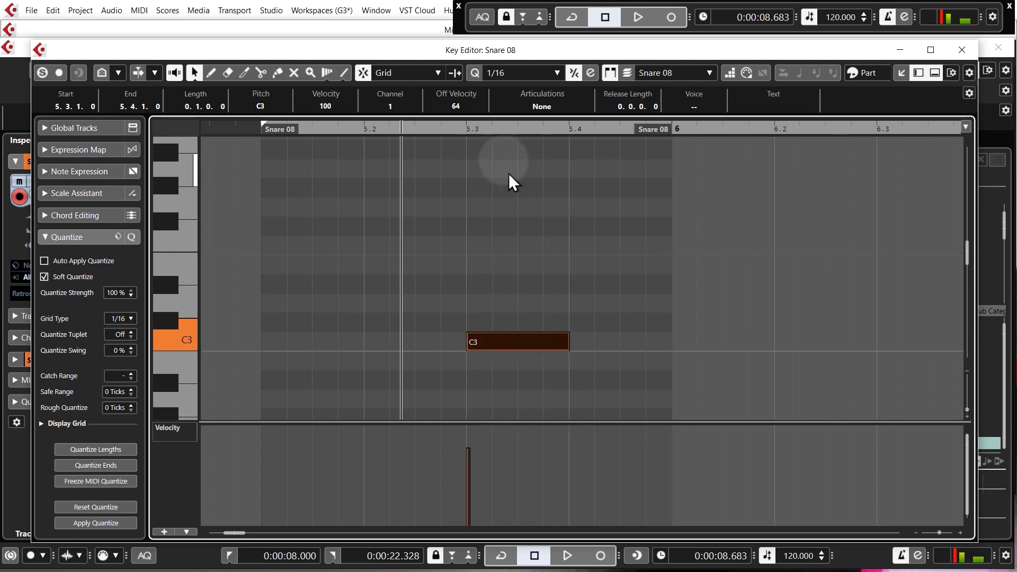
pyautogui.click(466, 128)
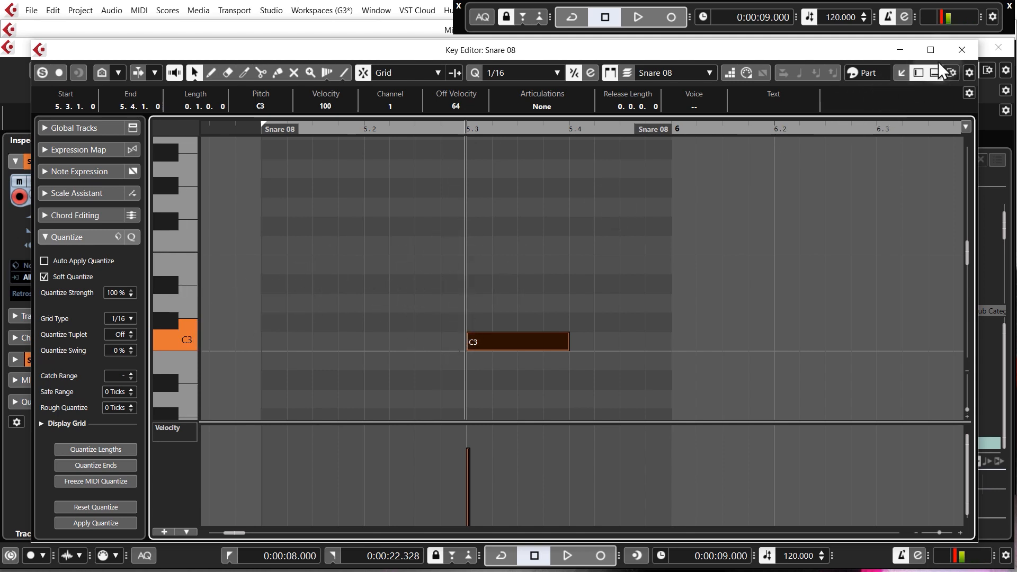
pyautogui.click(961, 49)
pyautogui.click(506, 318)
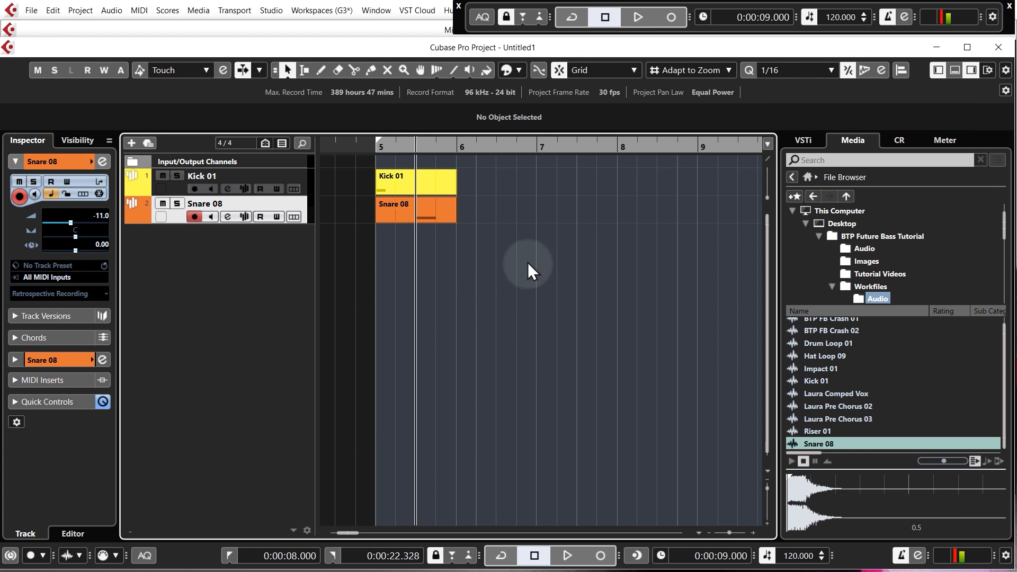
# Set the project tempo to 134 BPM and shift the locator range to run from bar 5 to bar 13.
pyautogui.click(393, 216)
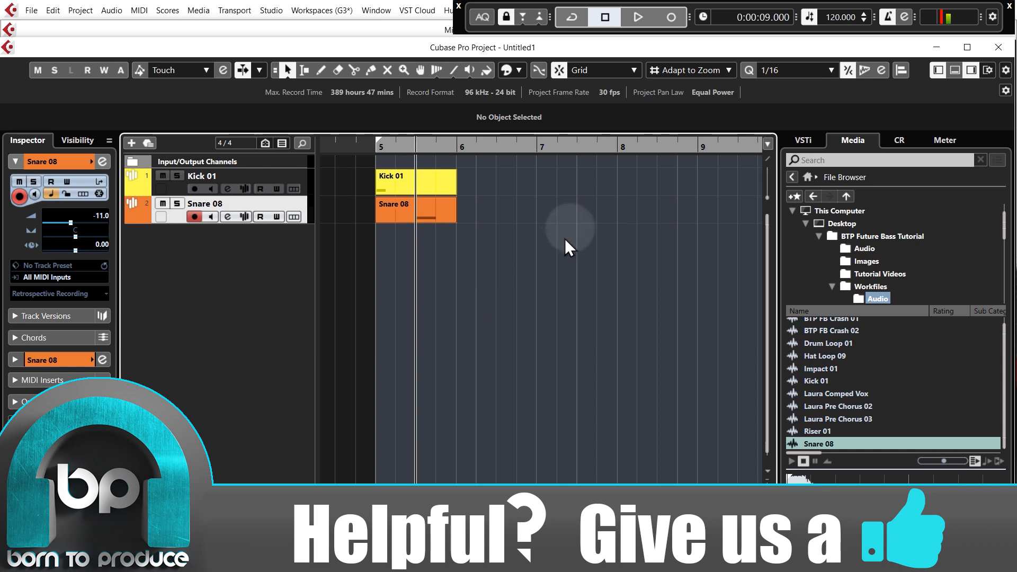
pyautogui.moveTo(837, 20); pyautogui.dragTo(838, 4)
pyautogui.scroll(4, 840, 16)
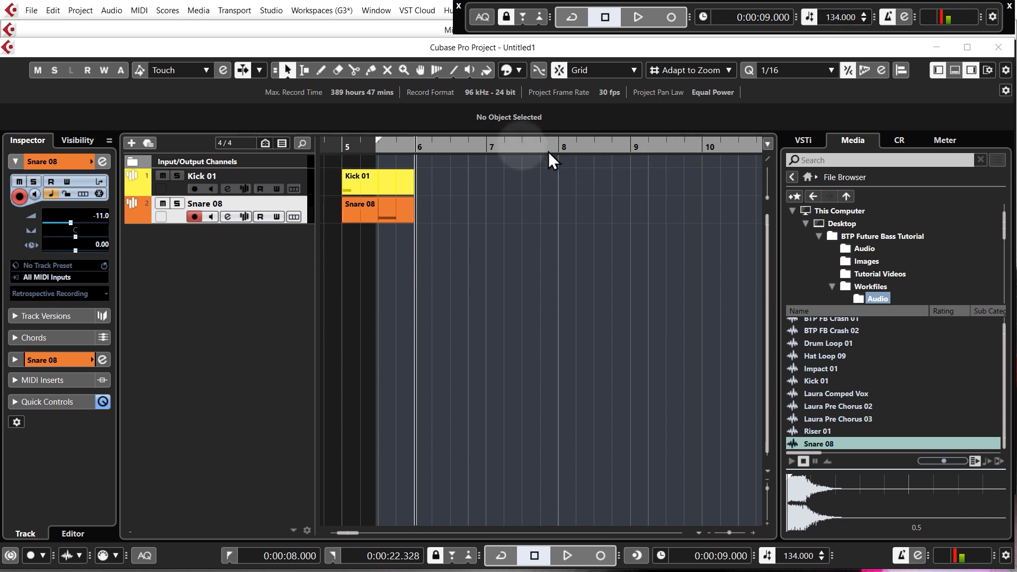
pyautogui.moveTo(478, 145); pyautogui.dragTo(421, 142)
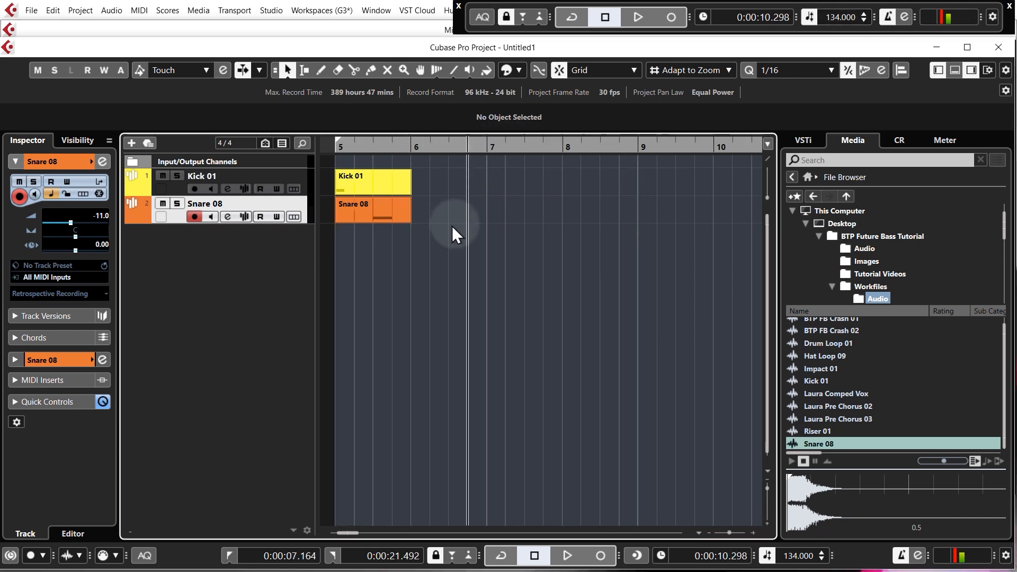
# Play back the bar, lower the Snare 08 track volume to about -12.7 and return the playhead to bar 5.
pyautogui.press('space')
pyautogui.press('space')
pyautogui.scroll(-3, 99, 220)
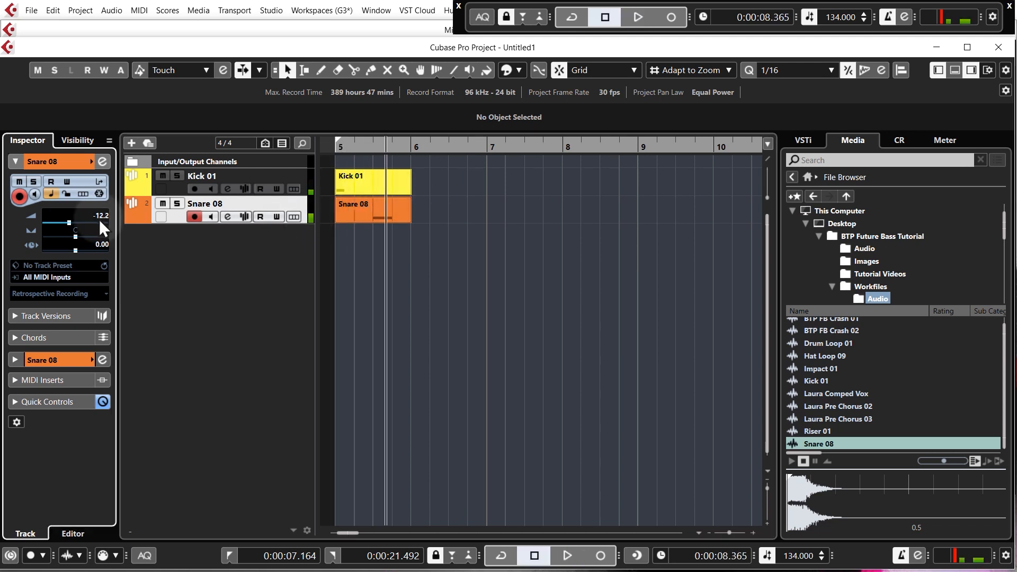
pyautogui.click(336, 149)
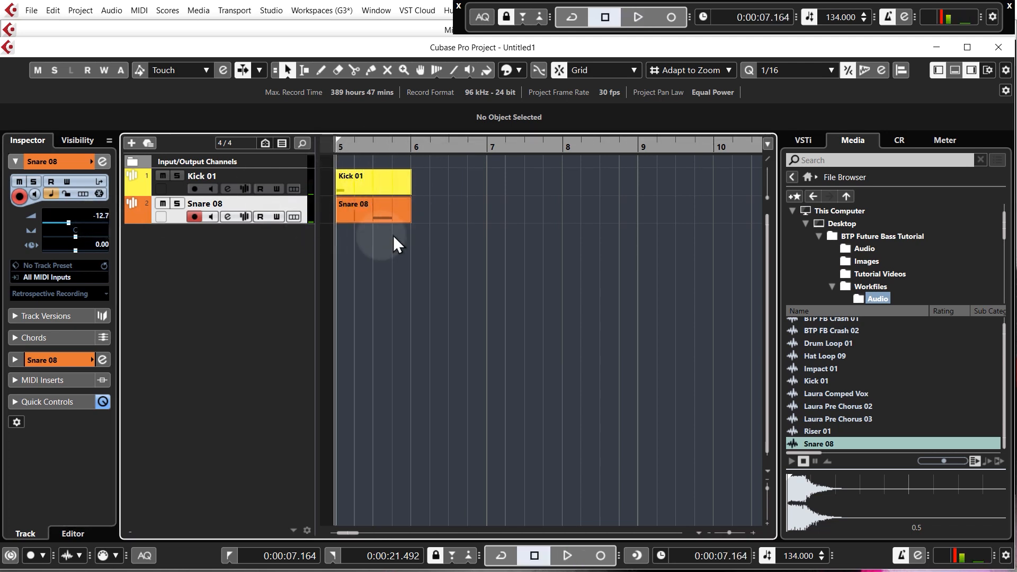
# Extend the Kick 01 part to bar 13 and duplicate the one-bar Snare 08 part seven times to fill the same range.
pyautogui.scroll(-3, 372, 238)
pyautogui.moveTo(392, 189); pyautogui.dragTo(684, 190)
pyautogui.click(385, 218)
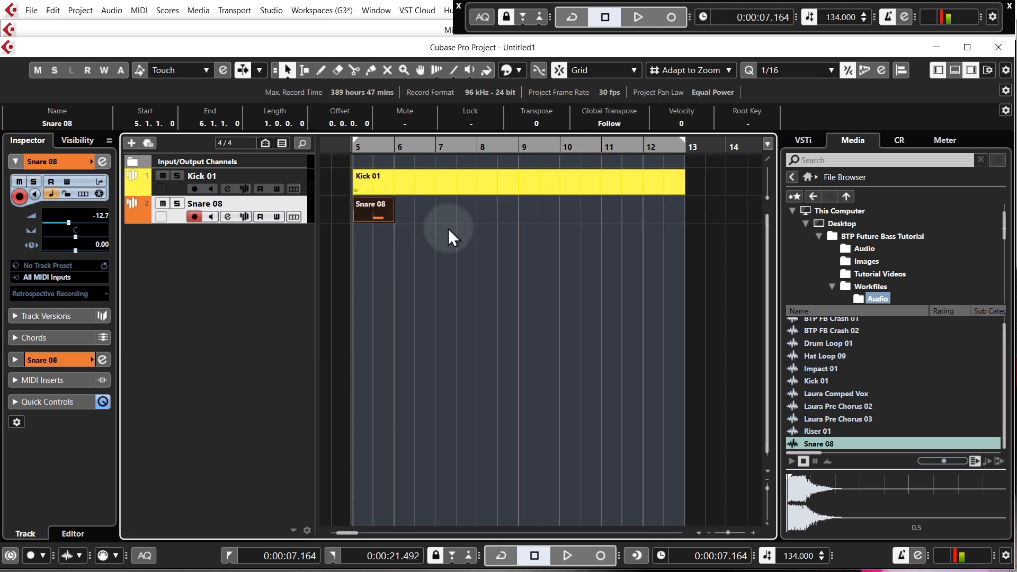
pyautogui.hotkey('ctrl', 'd')
pyautogui.hotkey('ctrl', 'd')
pyautogui.hotkey('ctrl', 'd')
pyautogui.hotkey('ctrl', 'd')
pyautogui.hotkey('ctrl', 'd')
pyautogui.hotkey('ctrl', 'd')
pyautogui.hotkey('ctrl', 'd')
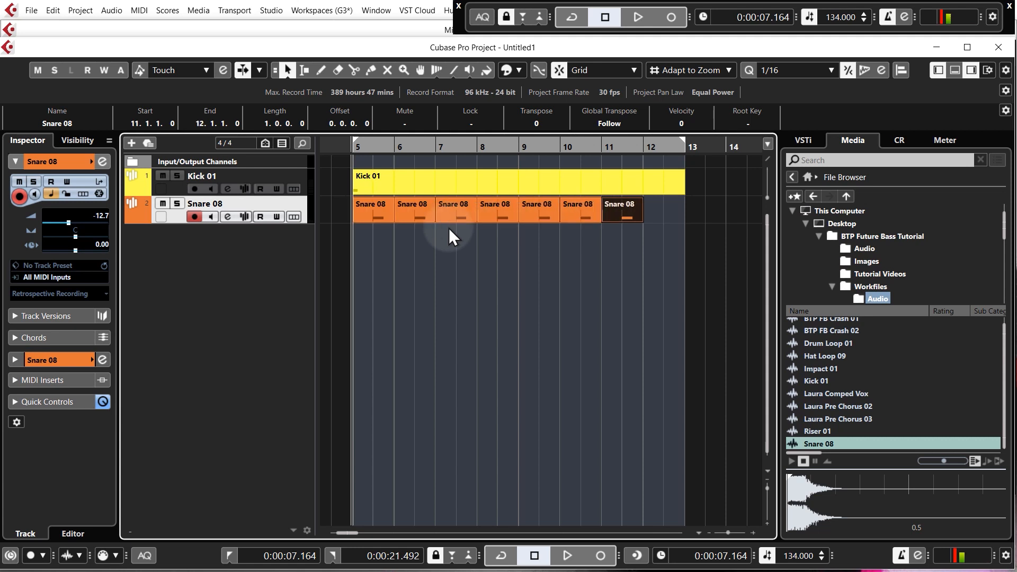
# Play back the start of the extended kick and snare parts.
pyautogui.press('space')
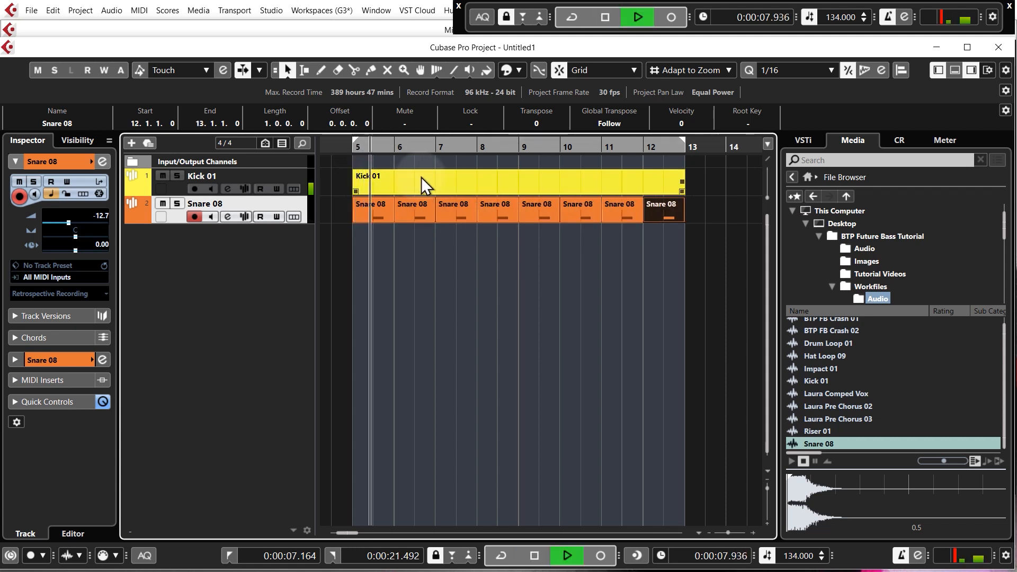
pyautogui.press('space')
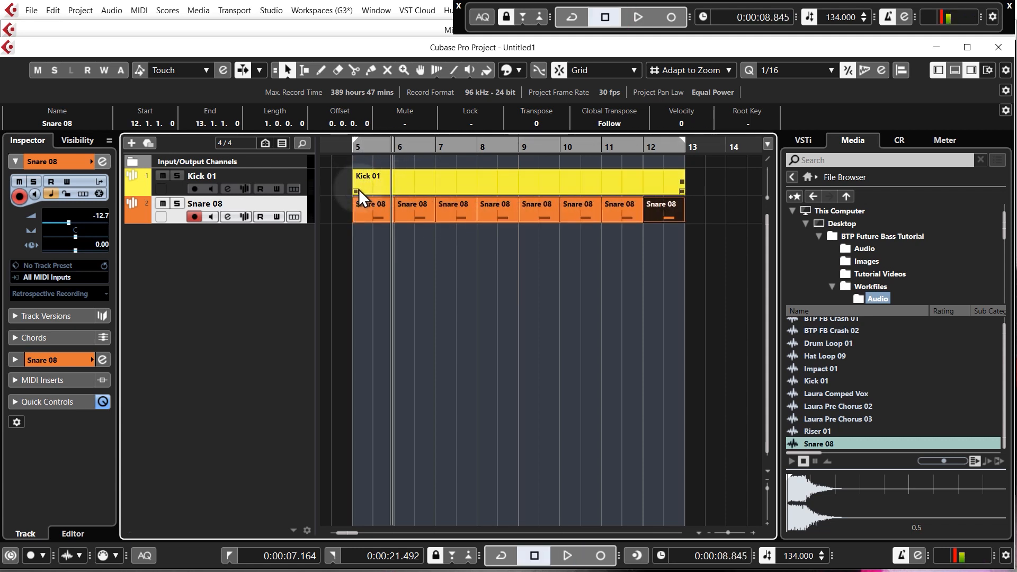
pyautogui.click(462, 183)
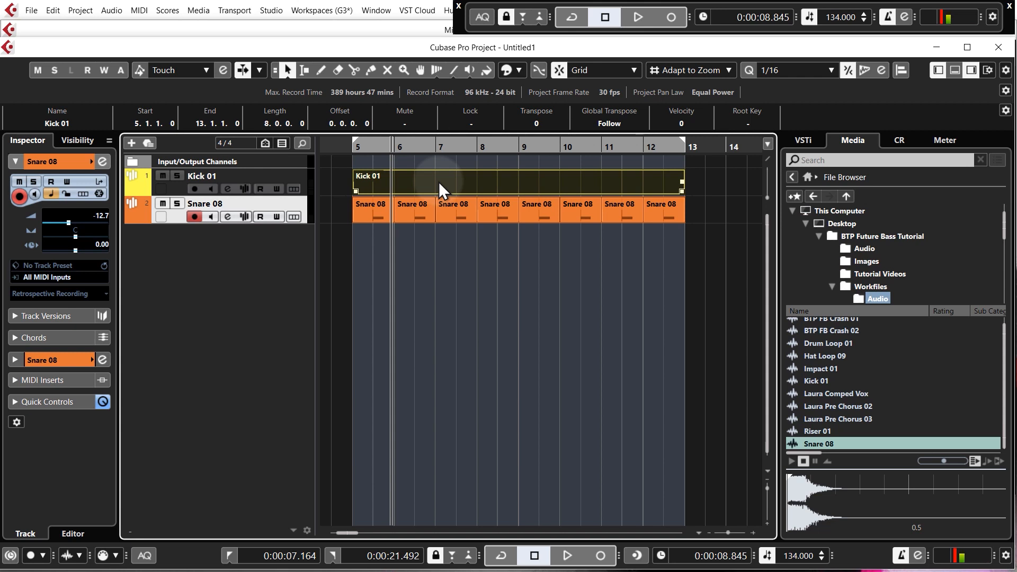
pyautogui.click(480, 199)
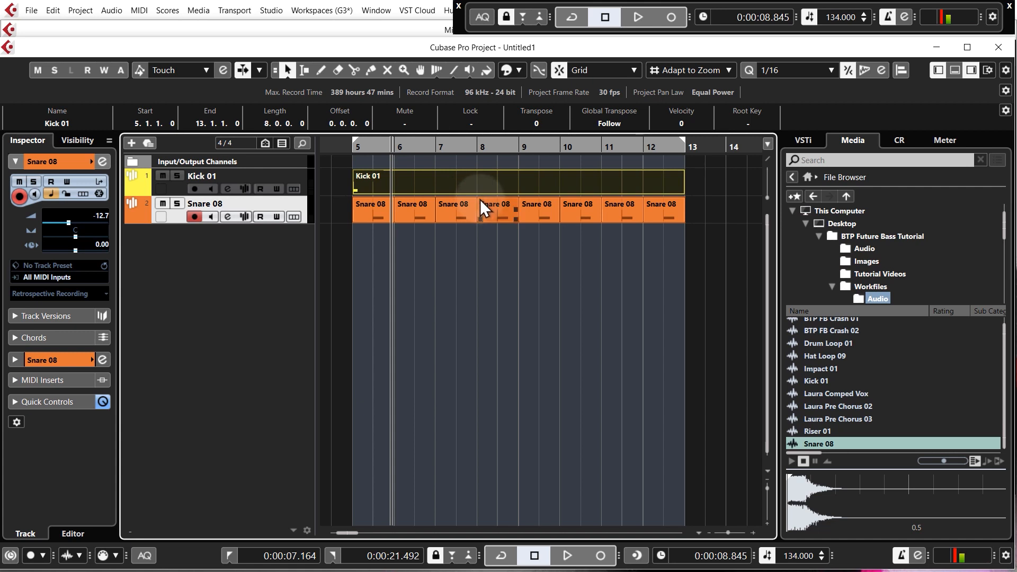
# Select all Kick 01 and Snare 08 parts from bar 5 to bar 13 and open them together in the Key Editor.
pyautogui.moveTo(342, 185); pyautogui.dragTo(660, 219)
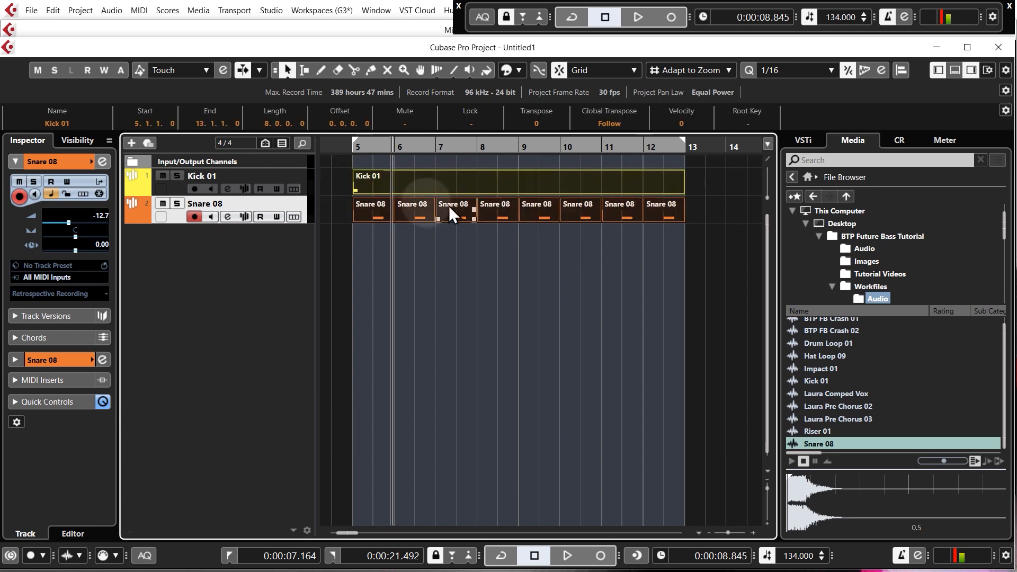
pyautogui.doubleClick(411, 177)
pyautogui.scroll(-3, 559, 249)
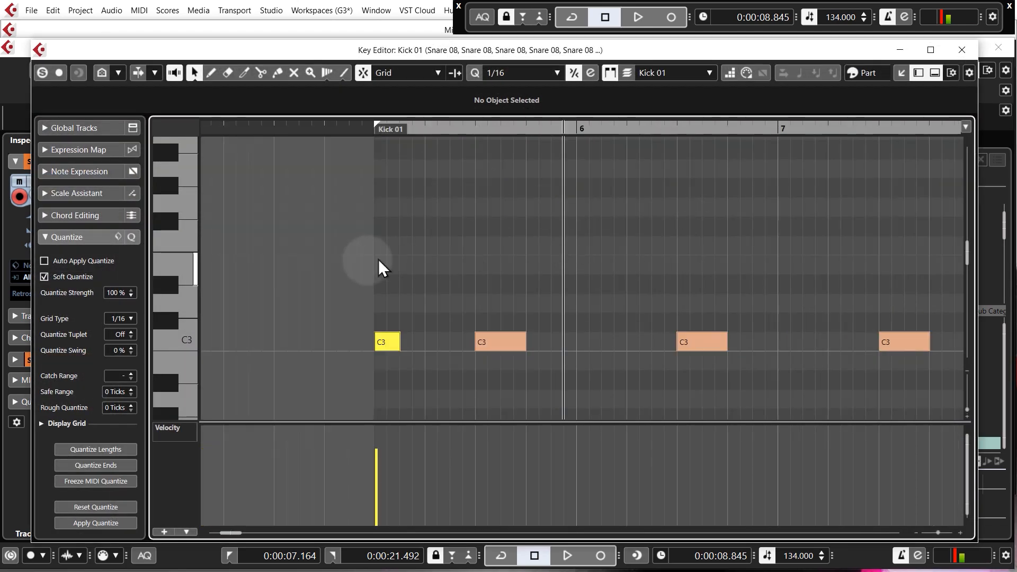
pyautogui.scroll(-2, 371, 262)
pyautogui.scroll(2, 451, 312)
# Shorten all the snare notes to a length of 0.0.2.0 and make Kick 01 the active part.
pyautogui.click(454, 343)
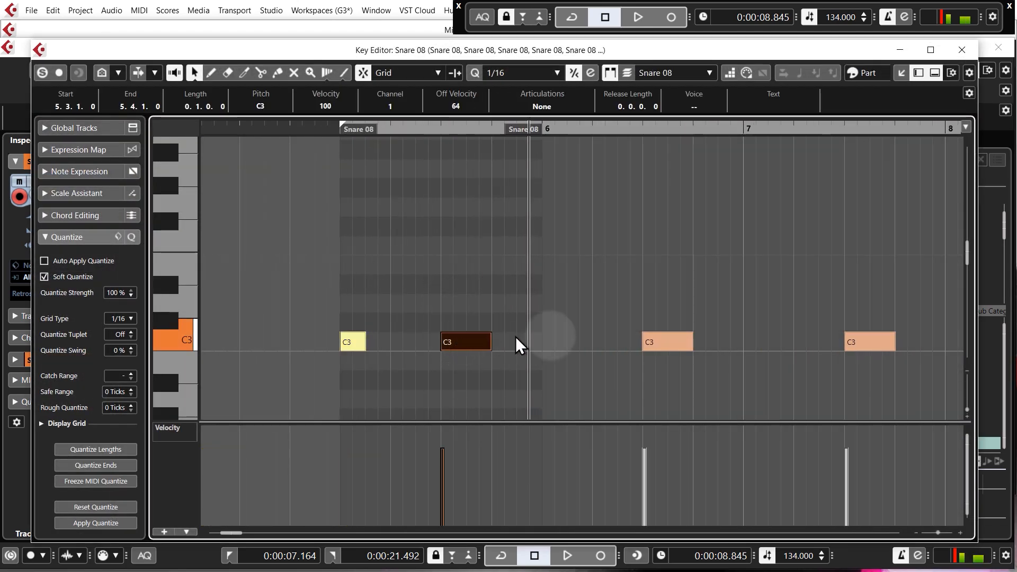
pyautogui.scroll(-4, 418, 334)
pyautogui.moveTo(423, 306); pyautogui.dragTo(901, 388)
pyautogui.scroll(4, 396, 347)
pyautogui.moveTo(557, 347); pyautogui.dragTo(535, 347)
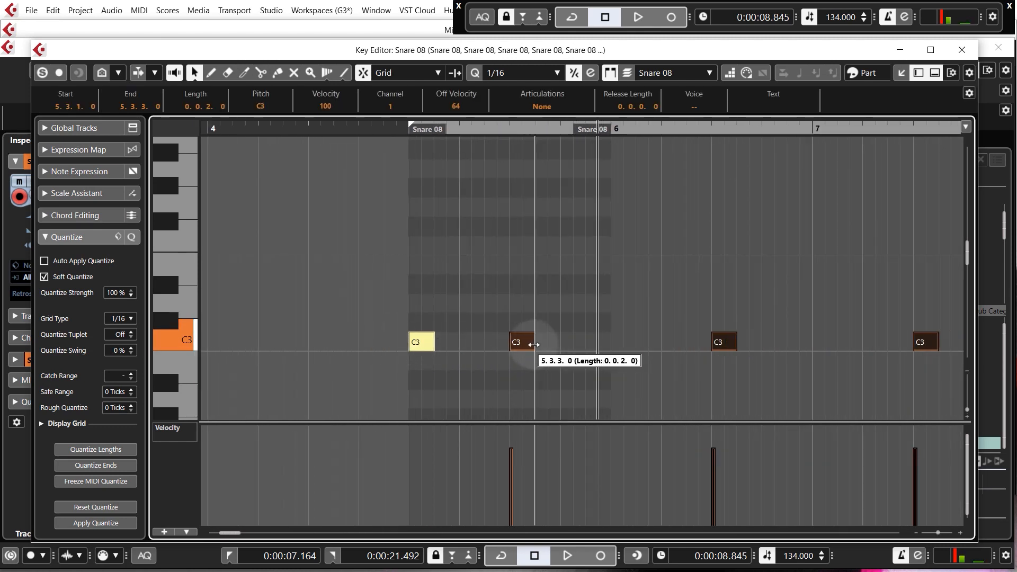
pyautogui.click(455, 337)
pyautogui.click(418, 342)
# Examine the snare hits across bars 5 to 13 and place the playhead at bars 7 and 9 to review the two- and four-bar sections.
pyautogui.scroll(-2, 371, 322)
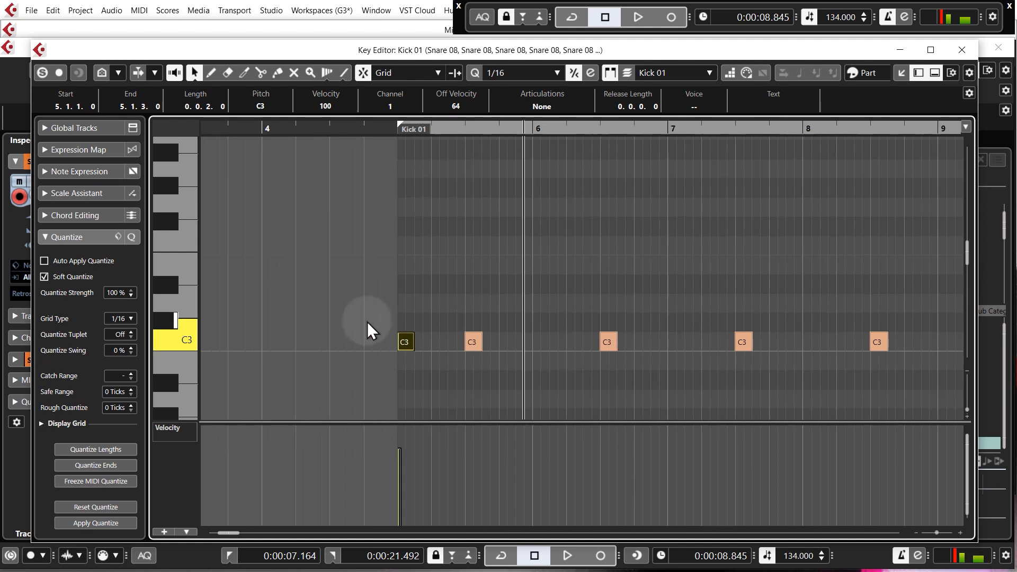
pyautogui.scroll(4, 538, 315)
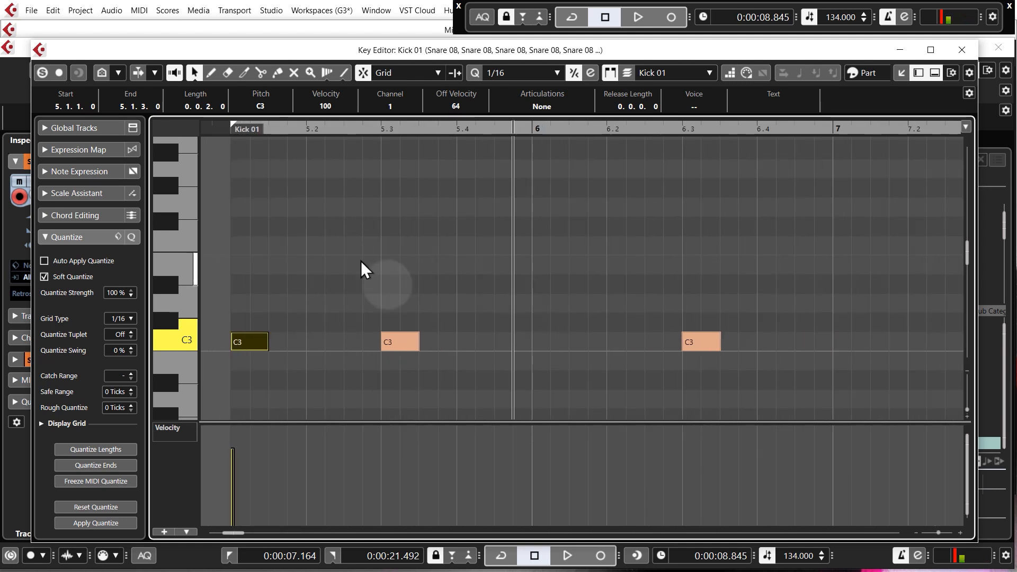
pyautogui.scroll(-2, 239, 322)
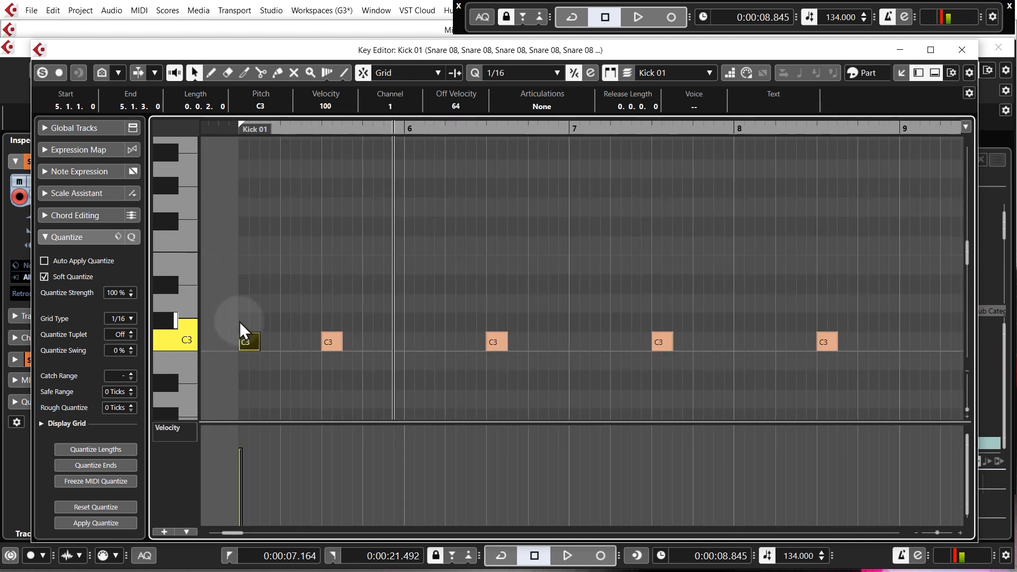
pyautogui.scroll(-2, 239, 322)
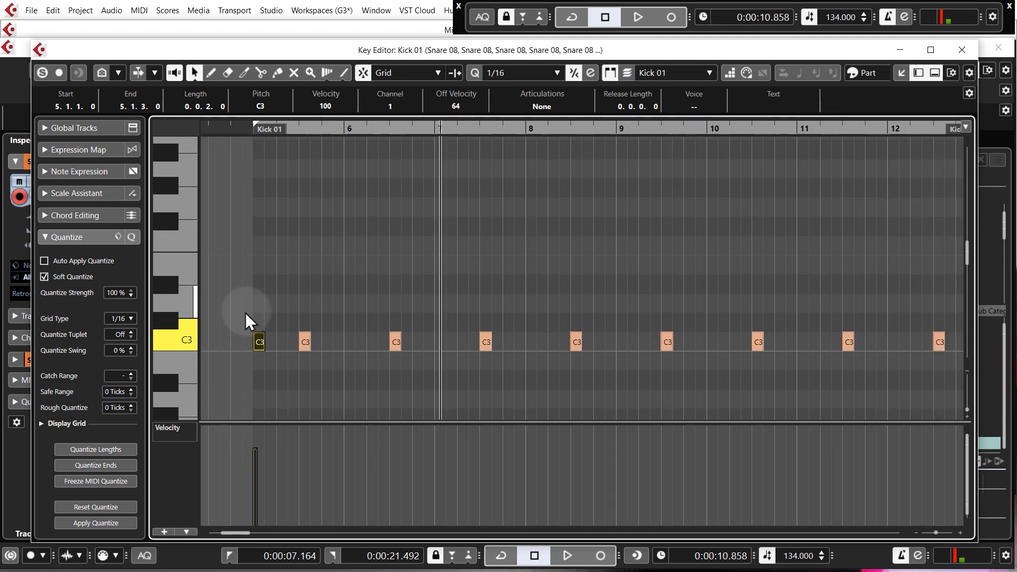
pyautogui.scroll(2, 272, 349)
pyautogui.scroll(1, 242, 345)
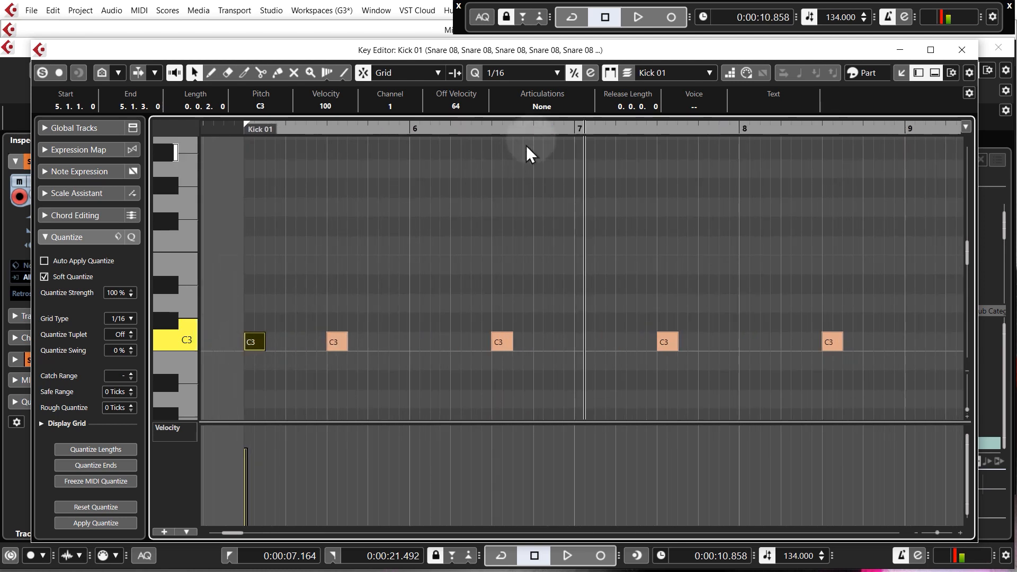
pyautogui.click(573, 127)
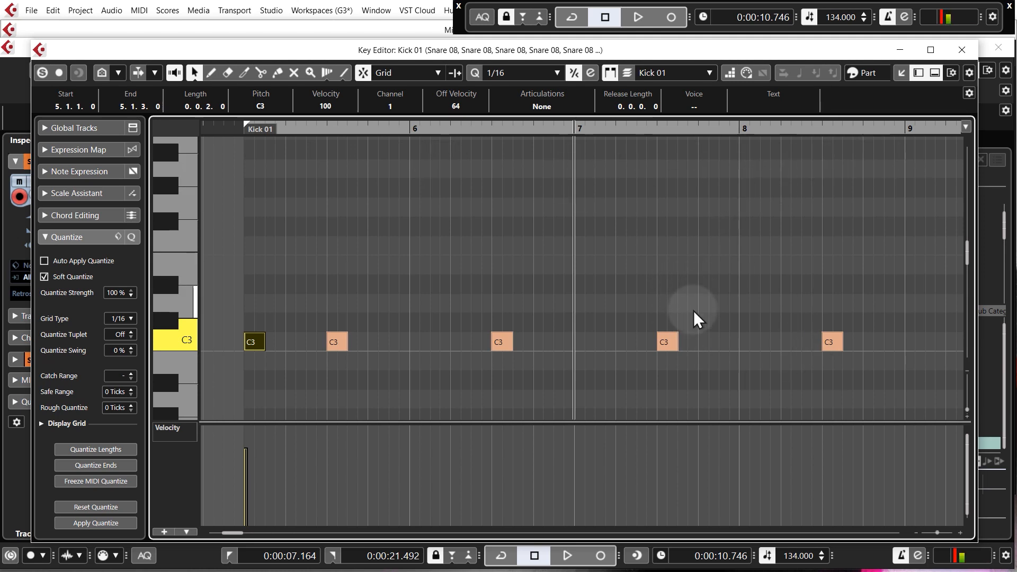
pyautogui.scroll(-3, 225, 298)
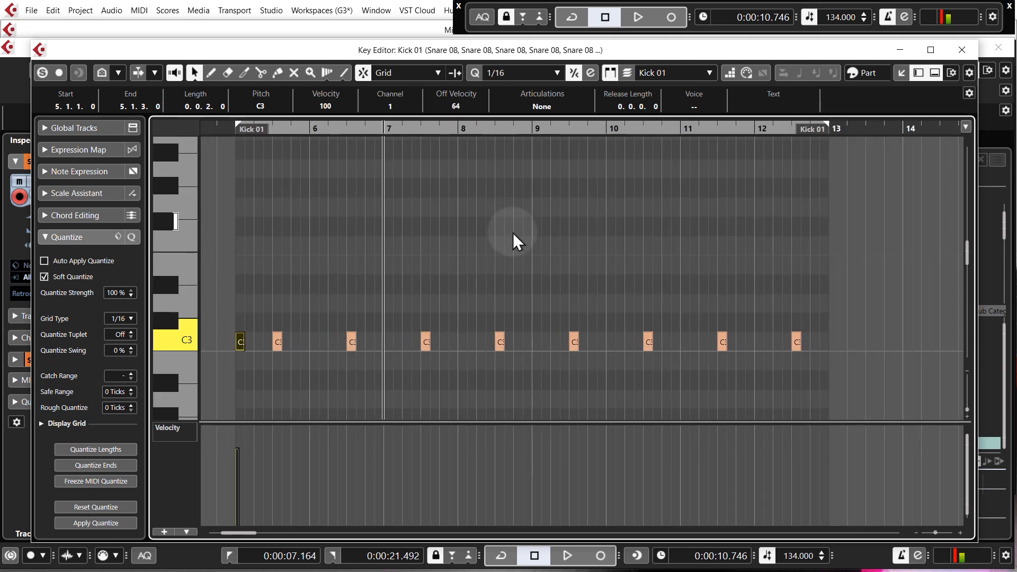
pyautogui.click(529, 130)
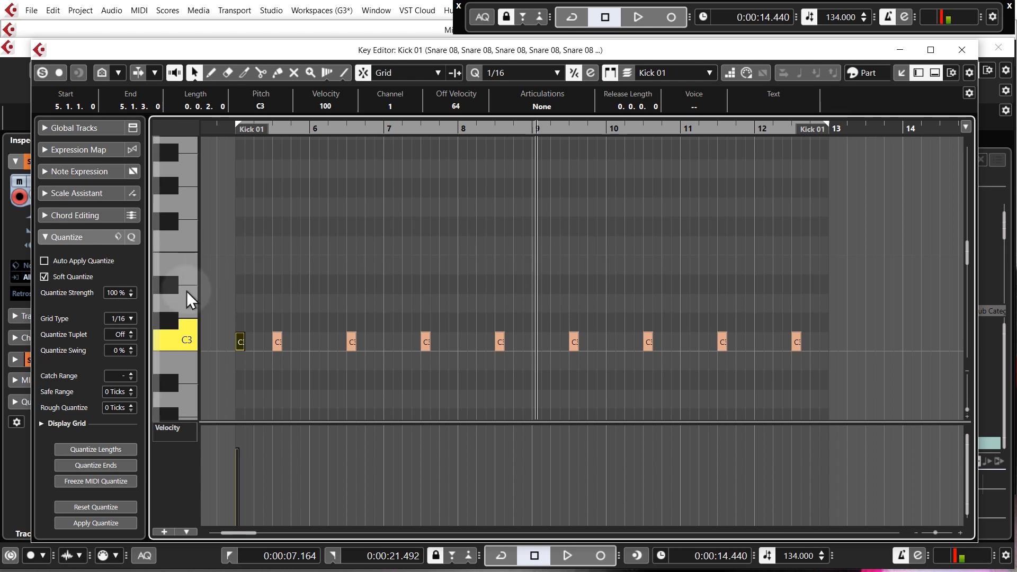
pyautogui.scroll(5, 227, 326)
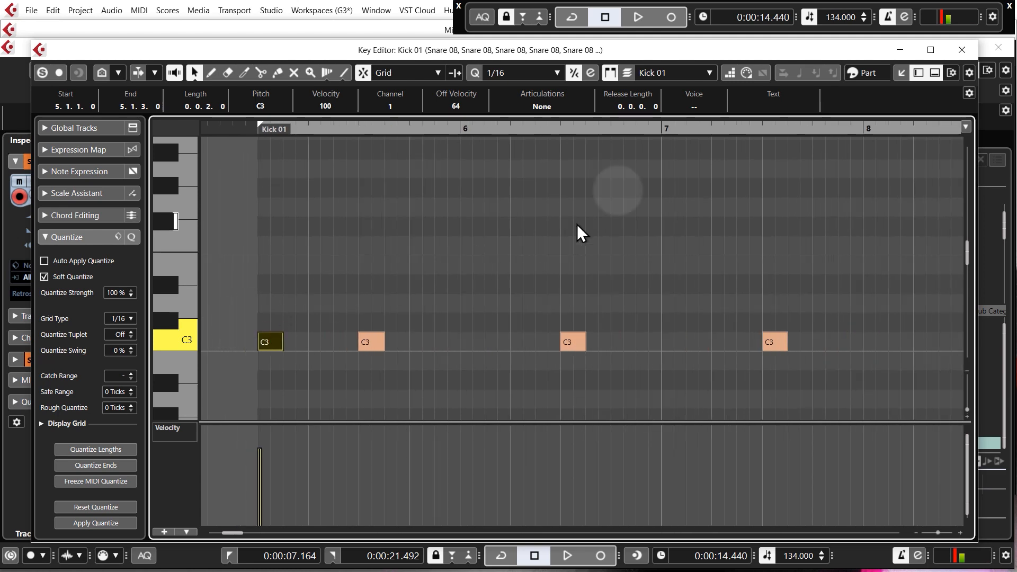
# Set the right locator to bar 7, turn on cycle mode and start playback from bar 5.
pyautogui.click(661, 129)
pyautogui.scroll(1, 297, 302)
pyautogui.click(455, 283)
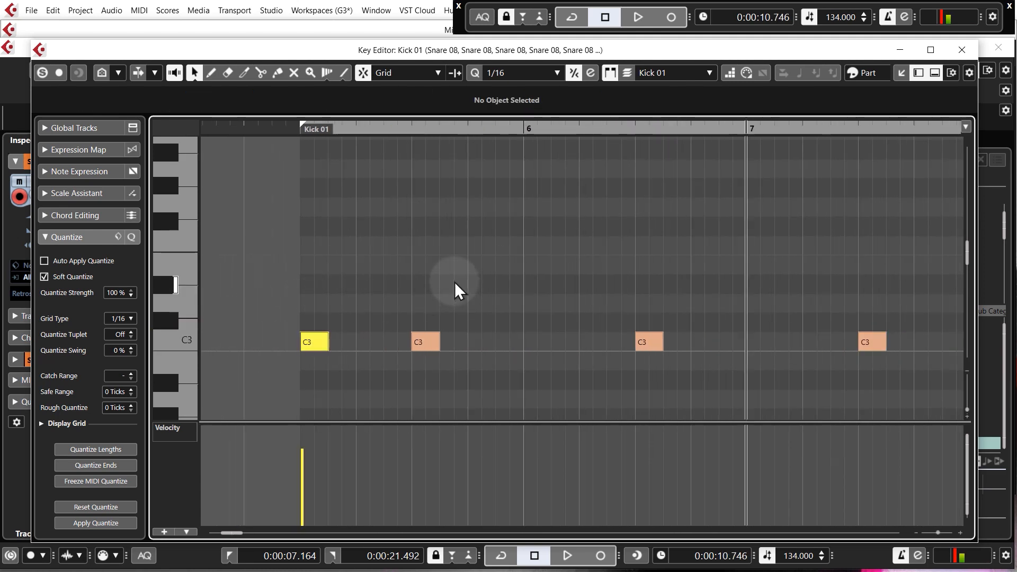
pyautogui.press('ctrl+KP_2')
pyautogui.press('KP_Divide')
pyautogui.press('KP_1')
pyautogui.press('space')
# Draw C3 kick notes at 5.4.3, 6.1.2, 6.1.3, 6.2.1 and 6.2.3, making the 6.1.2 and 6.1.3 notes sixteenths and the others eighths.
pyautogui.moveTo(498, 341); pyautogui.dragTo(631, 341)
pyautogui.click(544, 342)
pyautogui.click(557, 342)
pyautogui.click(614, 341)
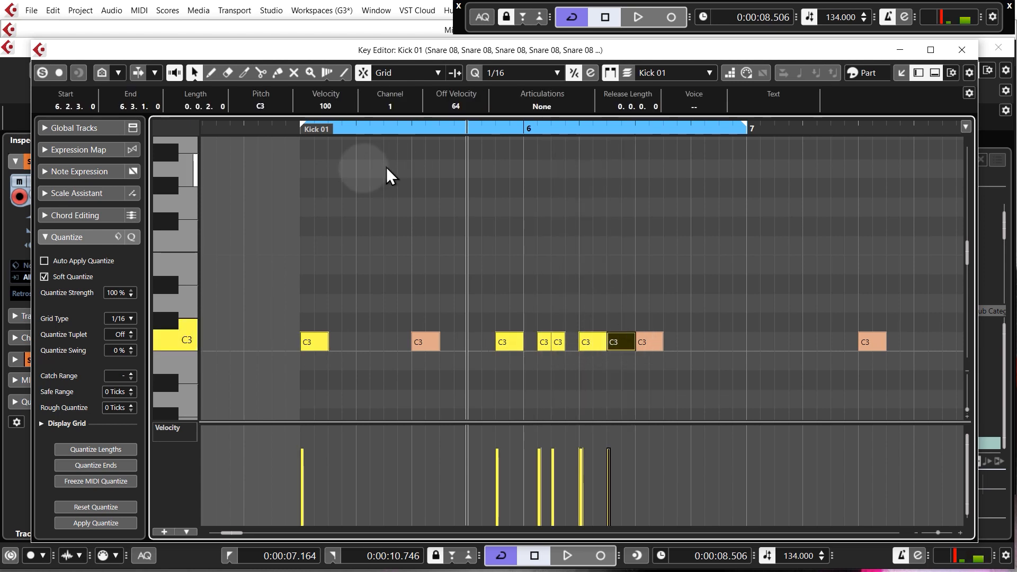
# Play back the two-bar kick and snare pattern from bar 5.
pyautogui.click(298, 133)
pyautogui.press('space')
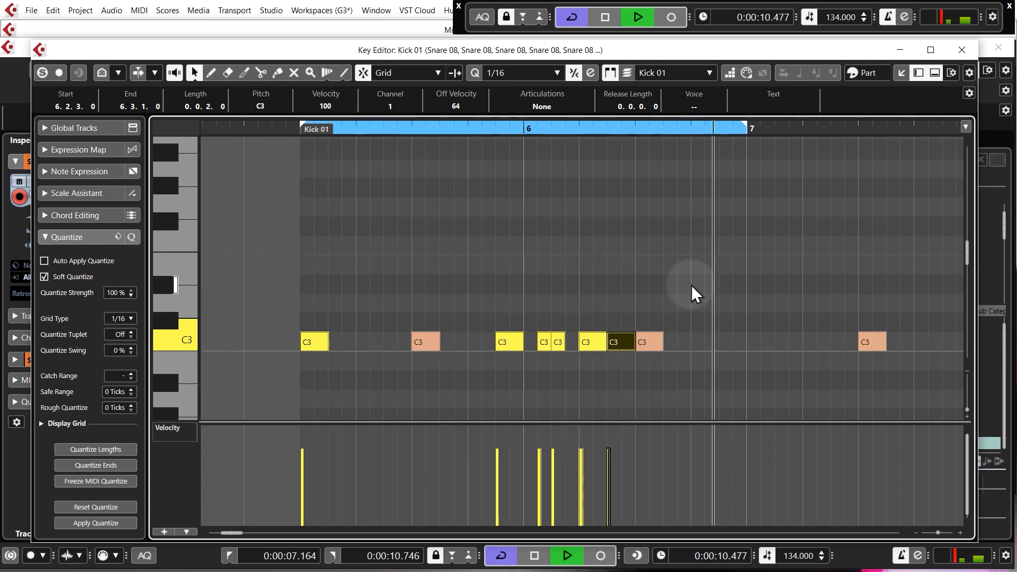
pyautogui.press('space')
# Copy the two-bar kick pattern from bars 5 and 6 so the copy starts at bar 7.
pyautogui.keyDown('ctrl'); pyautogui.scroll(-1, 346, 320); pyautogui.keyUp('ctrl')
pyautogui.moveTo(310, 309); pyautogui.dragTo(348, 356)
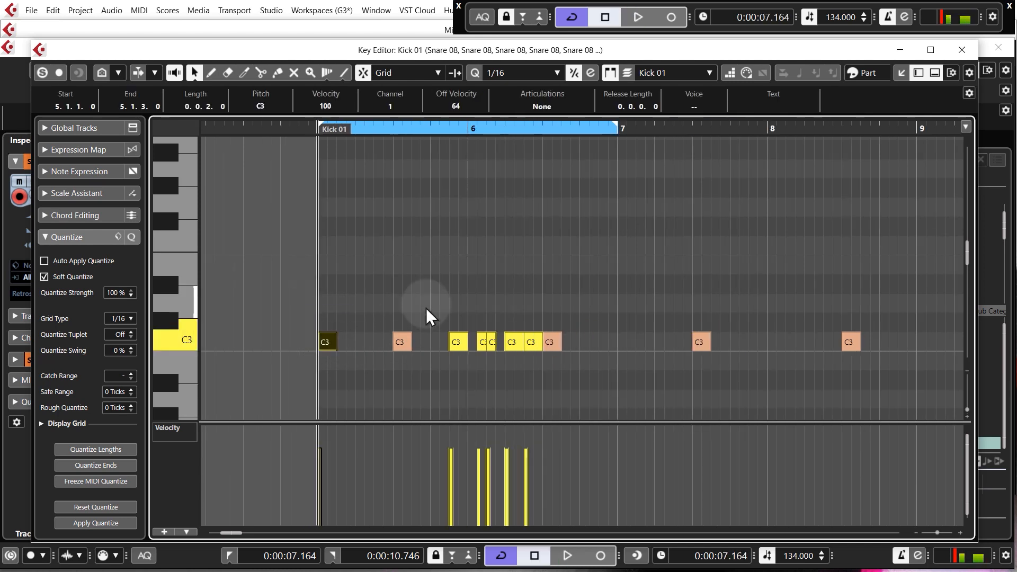
pyautogui.keyDown('shift'); pyautogui.moveTo(442, 295); pyautogui.dragTo(537, 355); pyautogui.keyUp('shift')
pyautogui.keyDown('alt'); pyautogui.moveTo(325, 341); pyautogui.dragTo(626, 342); pyautogui.keyUp('alt')
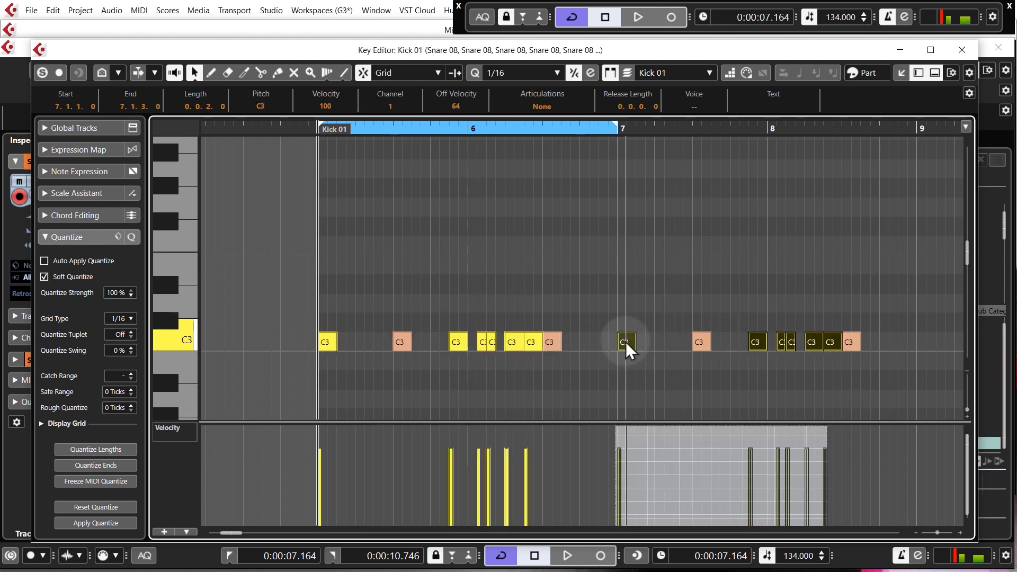
# Set the right locator to bar 9 and play back the four-bar kick and snare pattern from bar 5.
pyautogui.keyDown('alt'); pyautogui.click(917, 129); pyautogui.keyUp('alt')
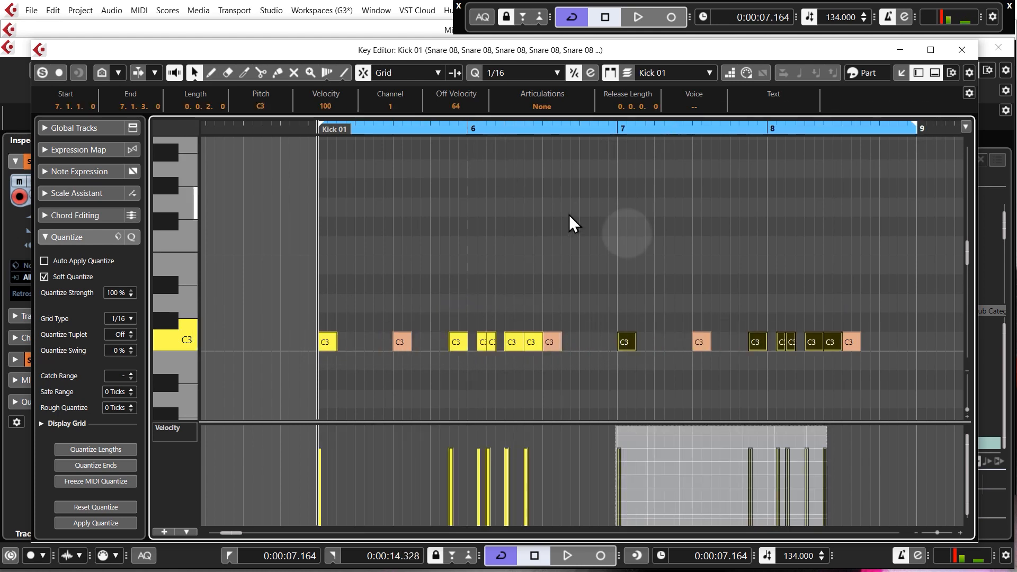
pyautogui.hscroll(2, 453, 270)
pyautogui.click(452, 270)
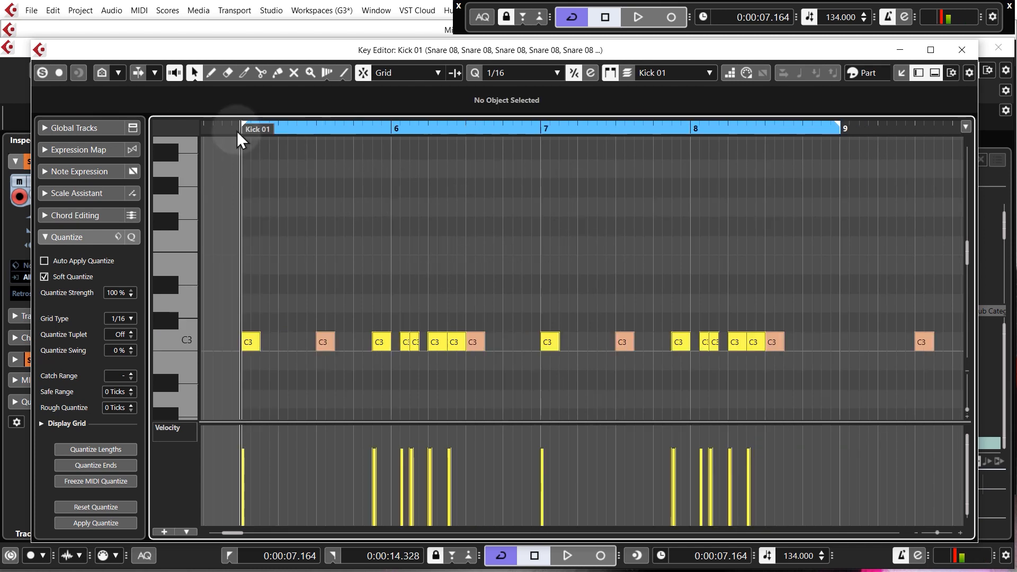
pyautogui.click(236, 129)
pyautogui.press('space')
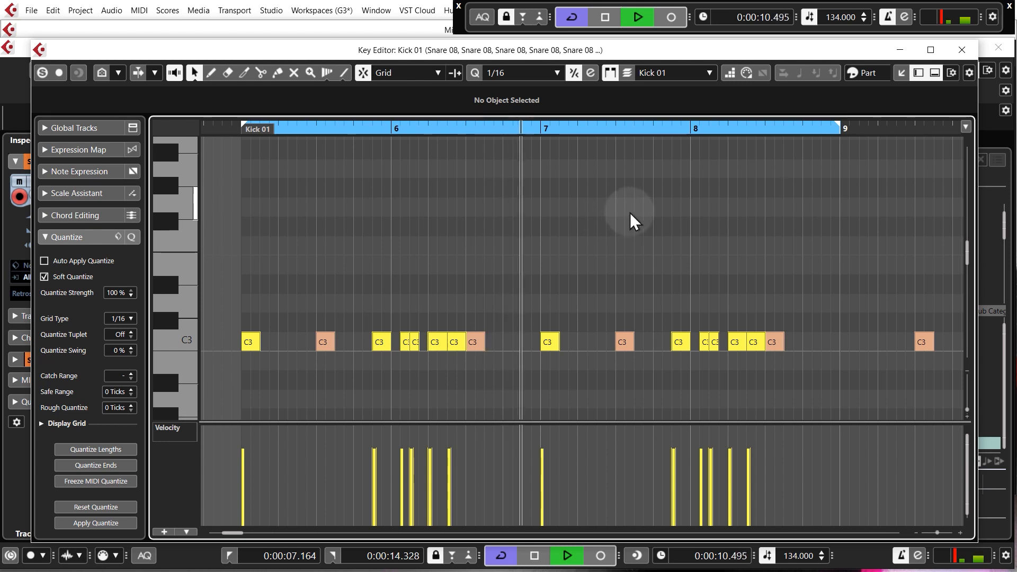
pyautogui.press('space')
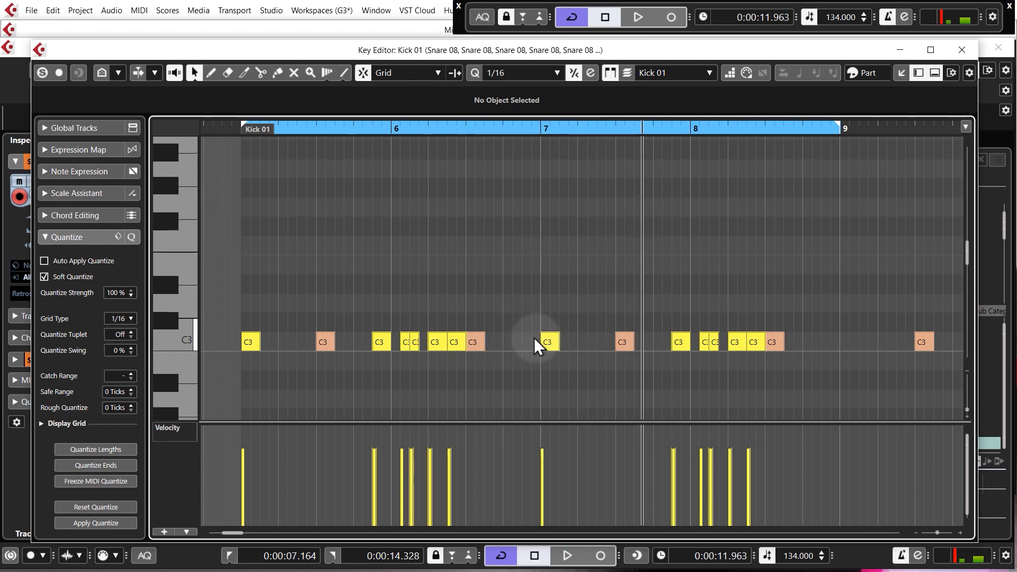
# Add an eighth-note C3 kick at 7.2.3 by duplicating the bar 7 kick, and play back the pattern from bar 5.
pyautogui.moveTo(548, 343); pyautogui.dragTo(609, 342)
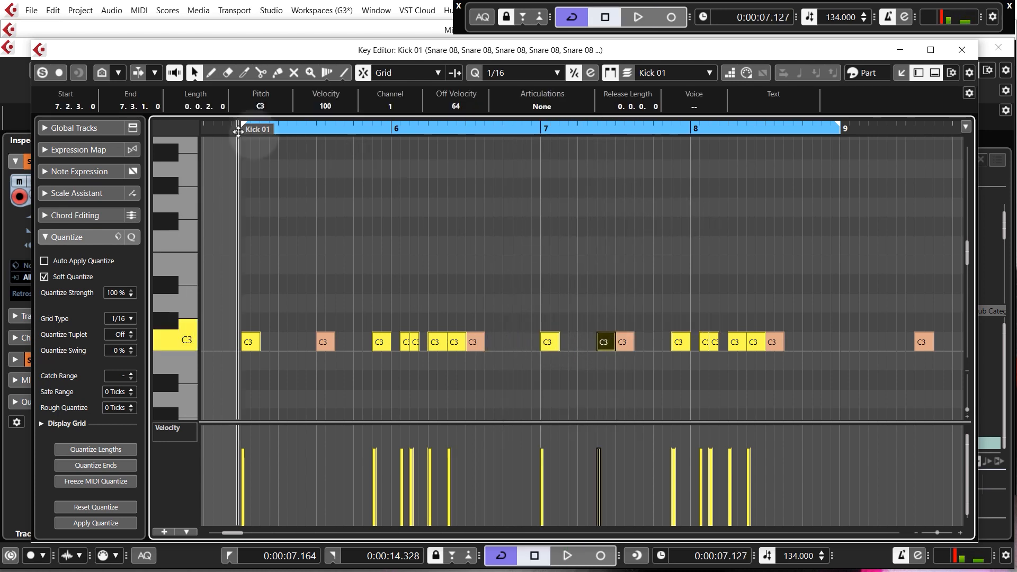
pyautogui.press('space')
pyautogui.click(484, 211)
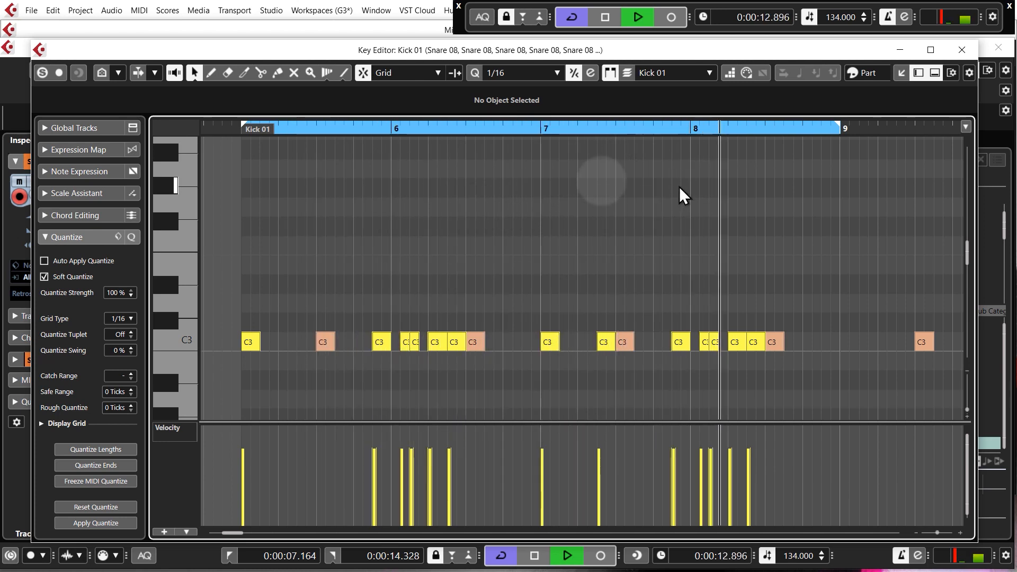
pyautogui.press('space')
# Draw a sixteenth C3 kick at 8.3.4 and an eighth C3 kick at 8.4.3, and play back from bar 5.
pyautogui.keyDown('alt'); pyautogui.click(799, 341); pyautogui.keyUp('alt')
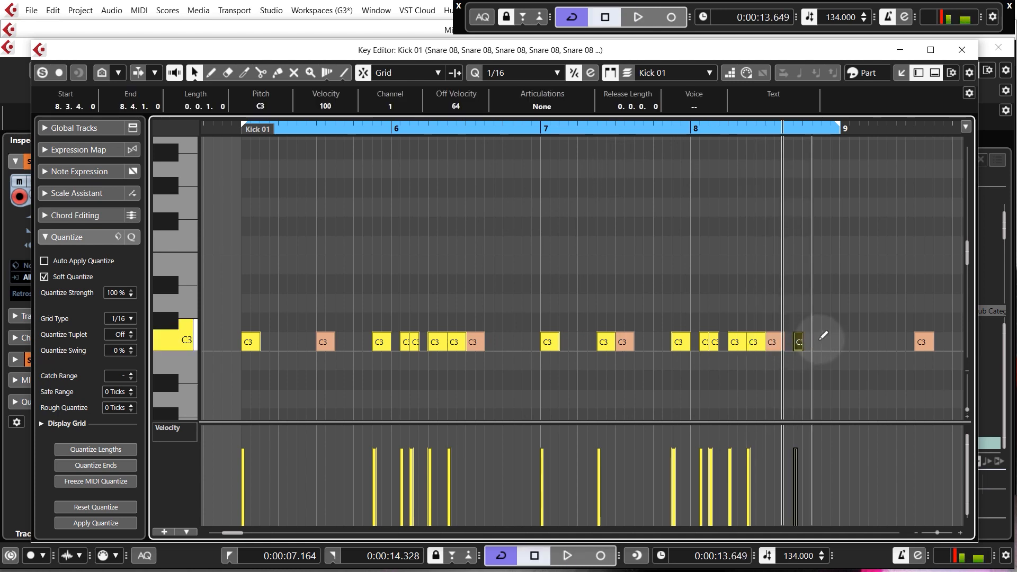
pyautogui.moveTo(824, 341); pyautogui.dragTo(841, 342)
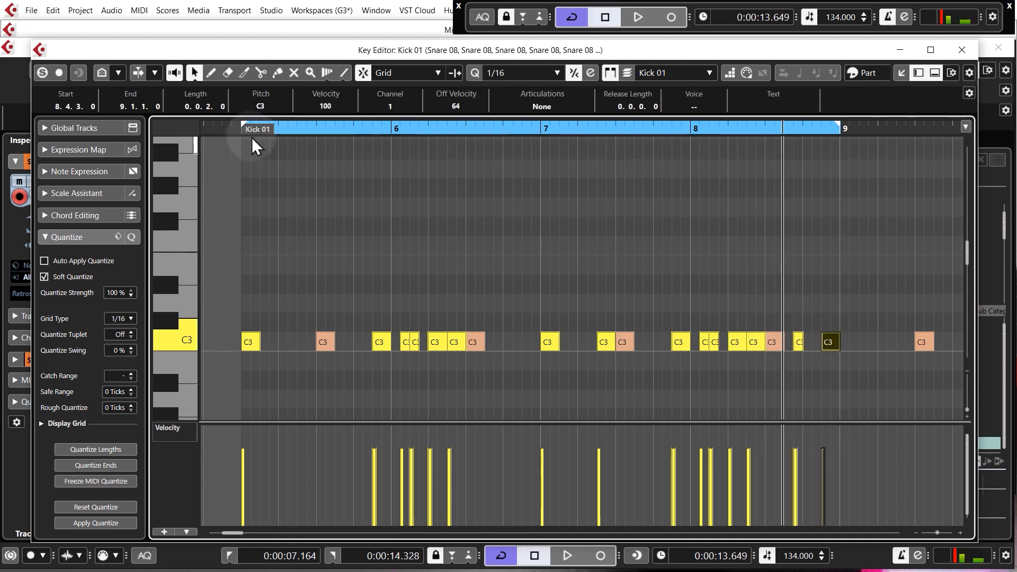
pyautogui.click(241, 127)
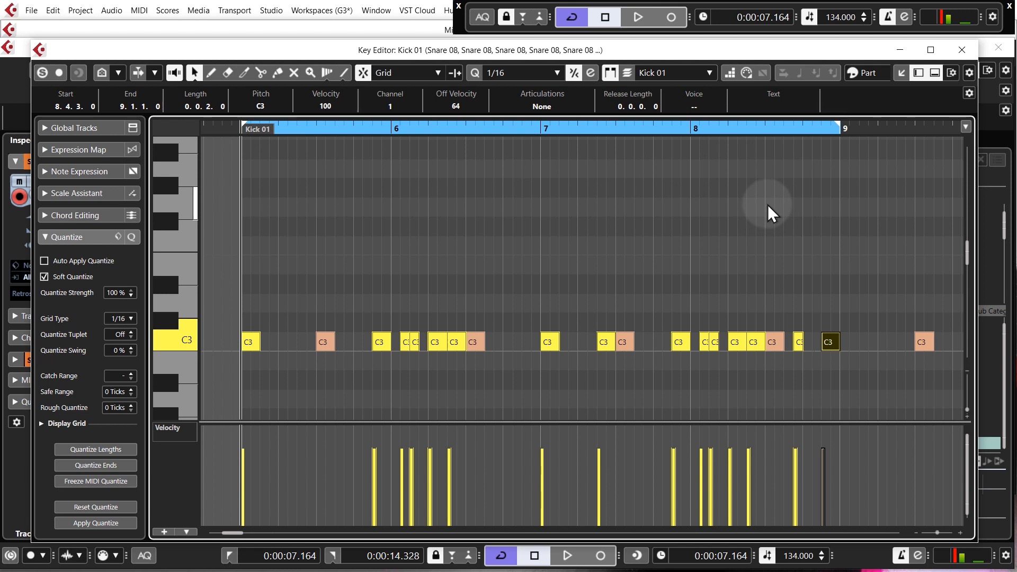
pyautogui.press('space')
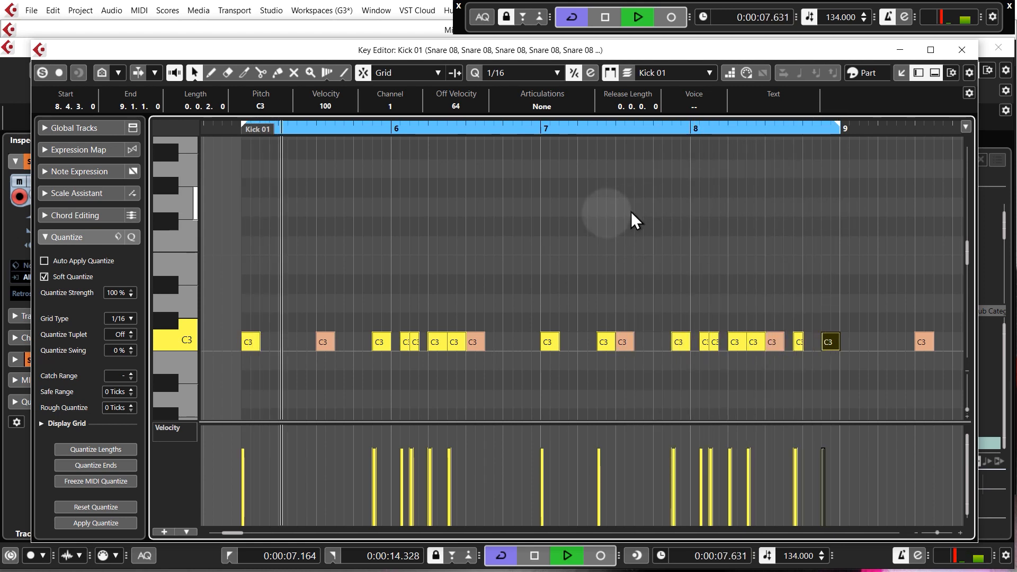
pyautogui.press('space')
# Select all kick notes in bars 5 to 8 and copy them so the copy starts at bar 9.
pyautogui.scroll(-1, 298, 243)
pyautogui.moveTo(248, 281); pyautogui.dragTo(297, 326)
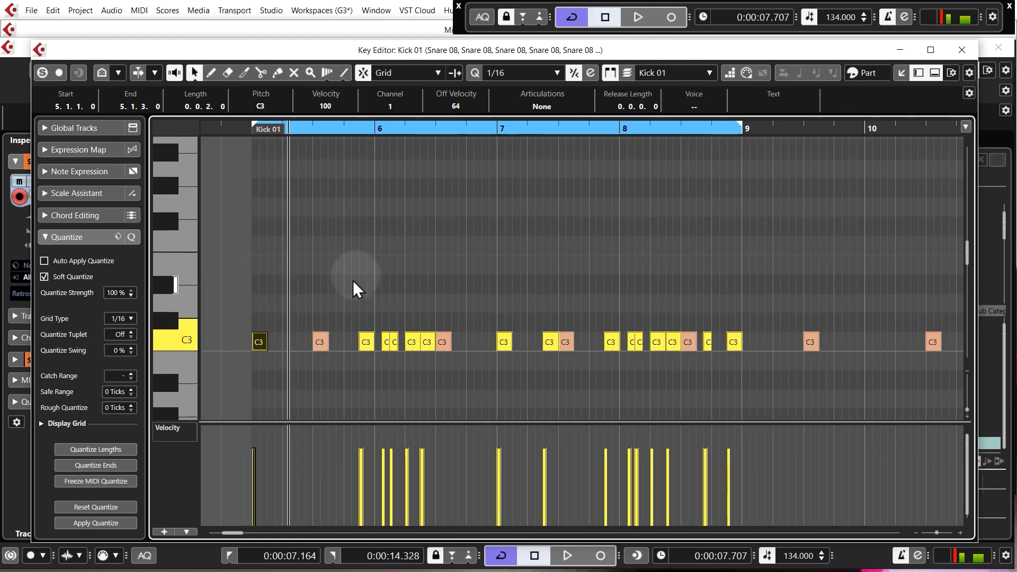
pyautogui.moveTo(358, 269); pyautogui.dragTo(425, 343)
pyautogui.moveTo(480, 286); pyautogui.dragTo(568, 370)
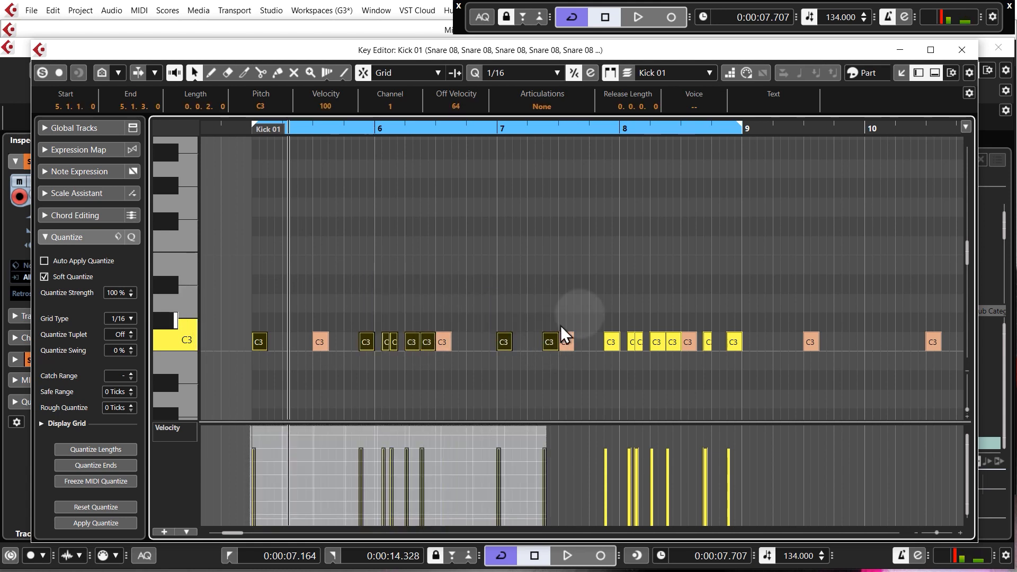
pyautogui.moveTo(595, 295); pyautogui.dragTo(672, 364)
pyautogui.moveTo(700, 313); pyautogui.dragTo(738, 352)
pyautogui.scroll(-1, 227, 321)
pyautogui.moveTo(249, 341); pyautogui.dragTo(579, 347)
# Set the cycle range from bar 9 to bar 13 and place the playhead at bar 9.
pyautogui.moveTo(571, 129); pyautogui.dragTo(901, 152)
pyautogui.click(885, 234)
pyautogui.scroll(1, 896, 281)
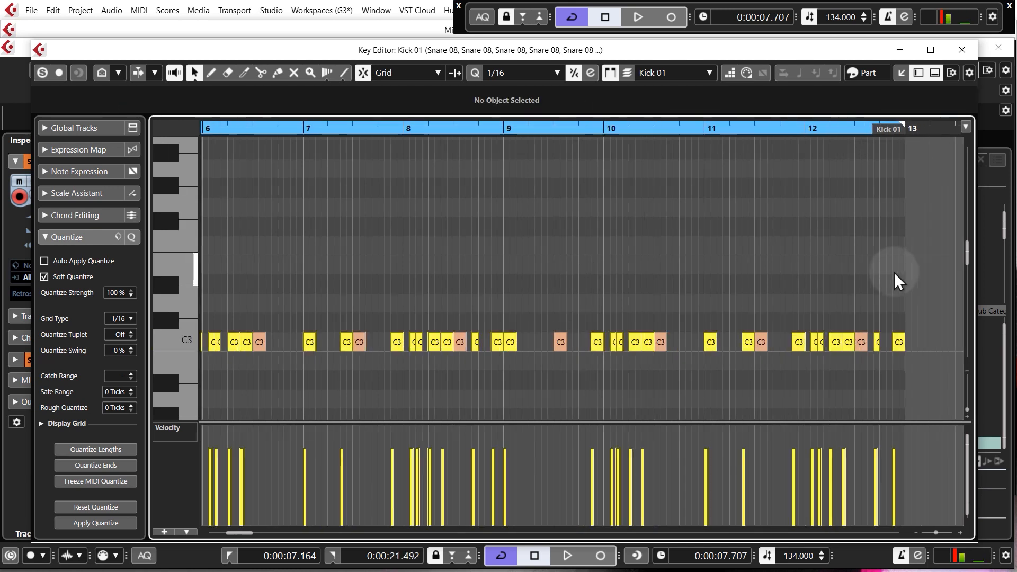
pyautogui.scroll(2, 895, 274)
pyautogui.keyDown('ctrl'); pyautogui.click(315, 131); pyautogui.keyUp('ctrl')
# Add eighth-note C3 kicks at 10.3.4 and 11.3.4, playing back from bar 9 between the two additions.
pyautogui.keyDown('alt'); pyautogui.click(575, 340); pyautogui.keyUp('alt')
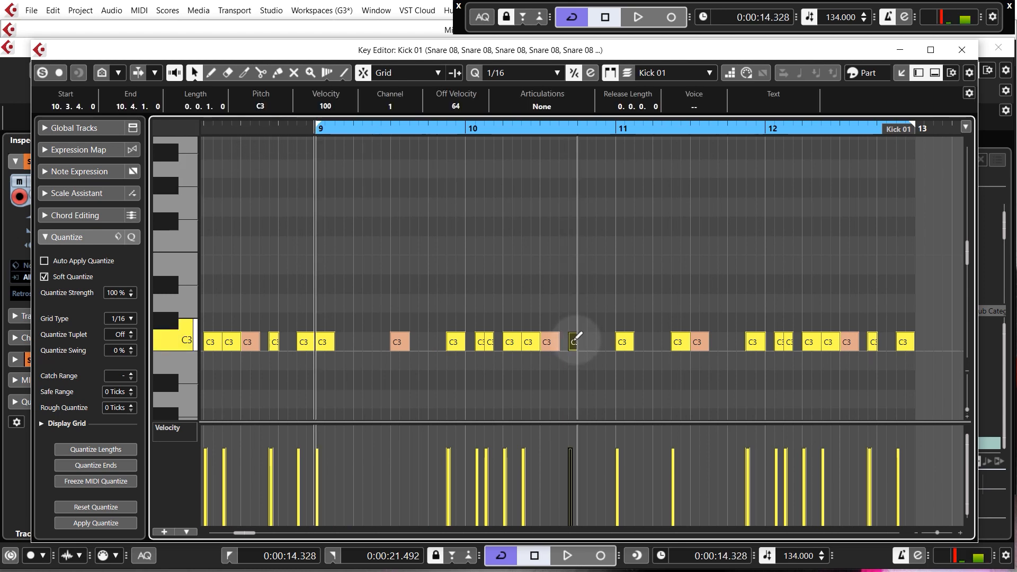
pyautogui.moveTo(576, 340); pyautogui.dragTo(591, 339)
pyautogui.press('space')
pyautogui.click(508, 202)
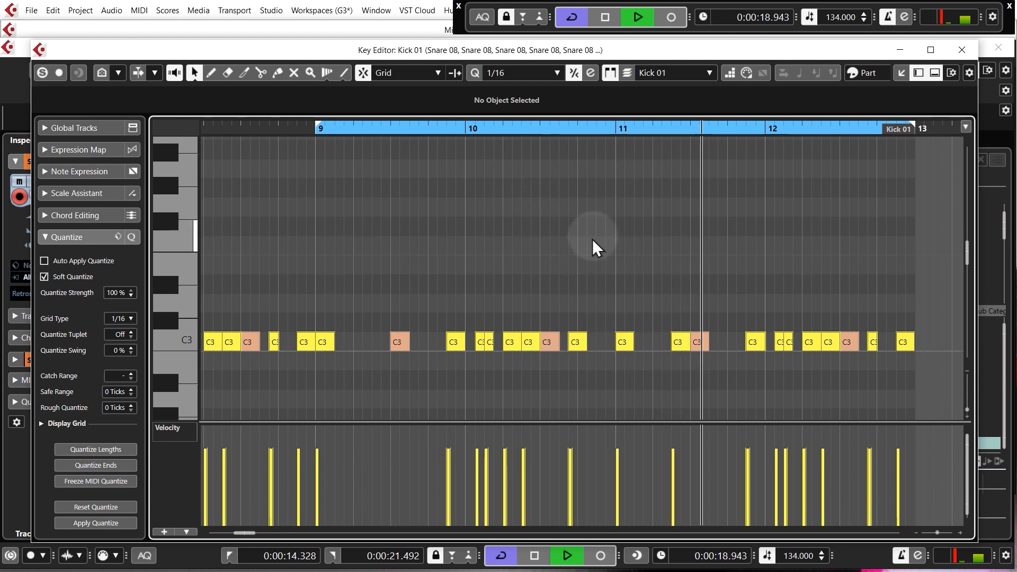
pyautogui.press('space')
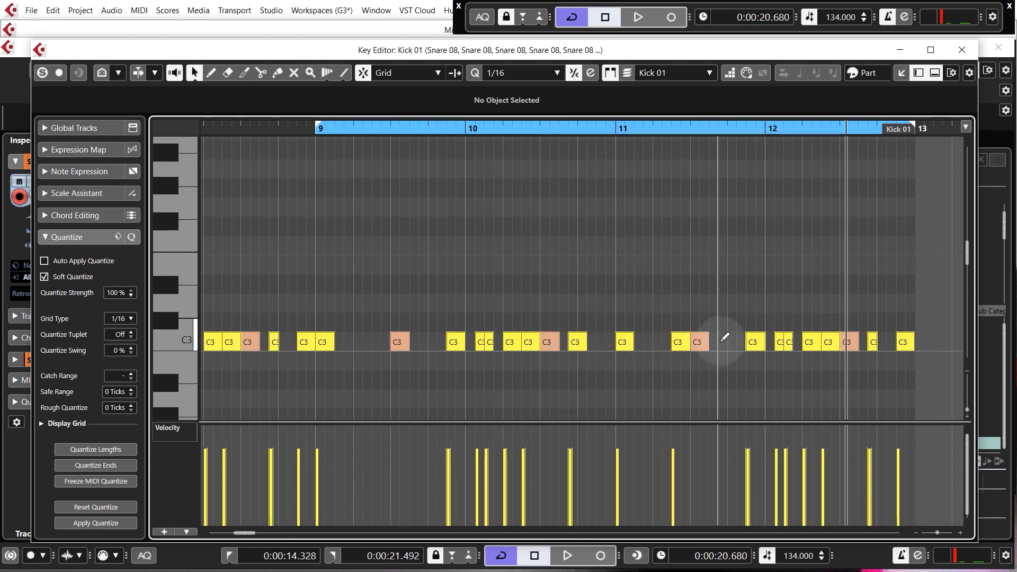
pyautogui.keyDown('alt'); pyautogui.click(725, 338); pyautogui.keyUp('alt')
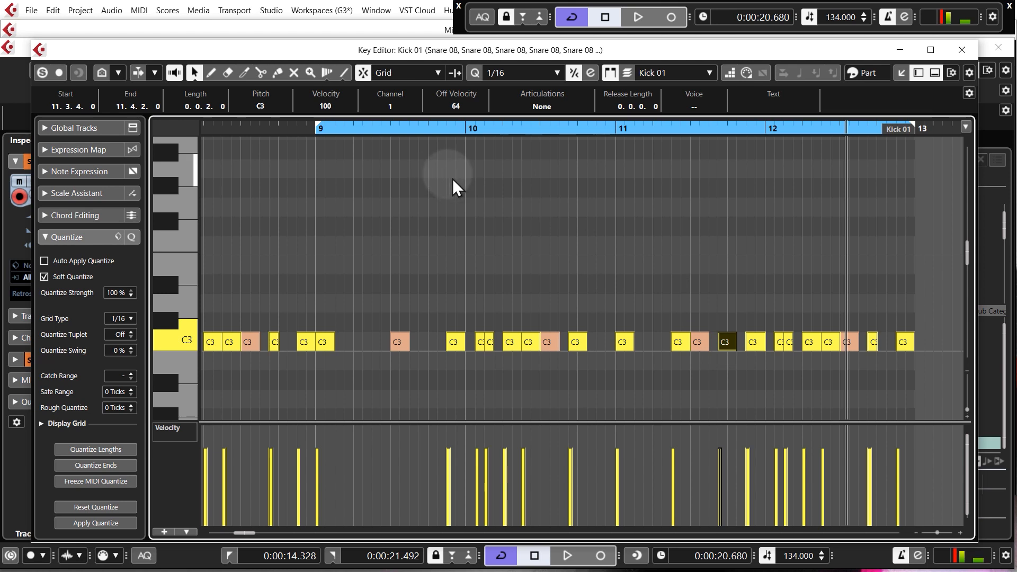
# Move the left locator to bar 5 so the cycle range covers the whole eight-bar kick pattern.
pyautogui.scroll(-5, 902, 218)
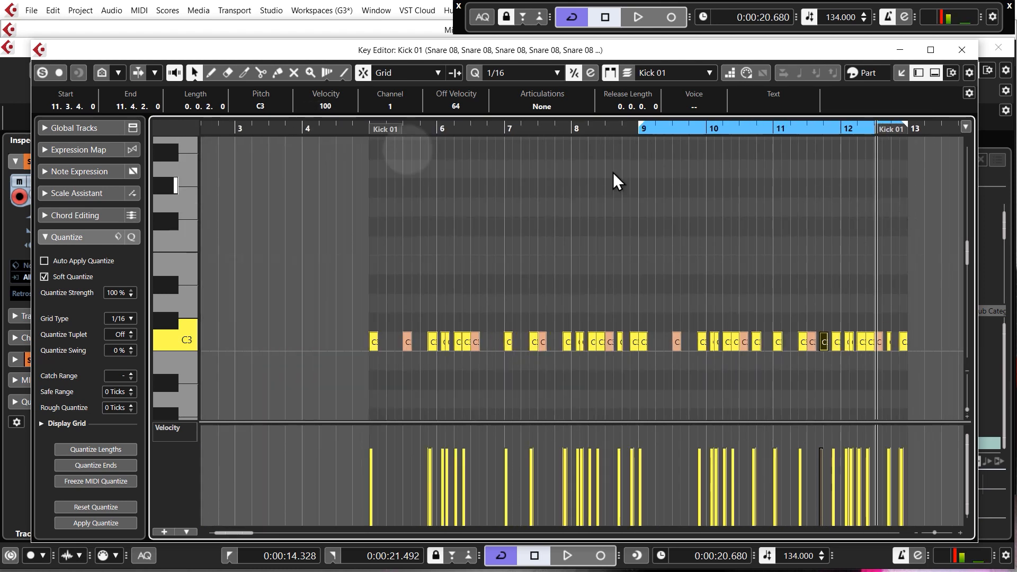
pyautogui.keyDown('ctrl'); pyautogui.click(371, 129); pyautogui.keyUp('ctrl')
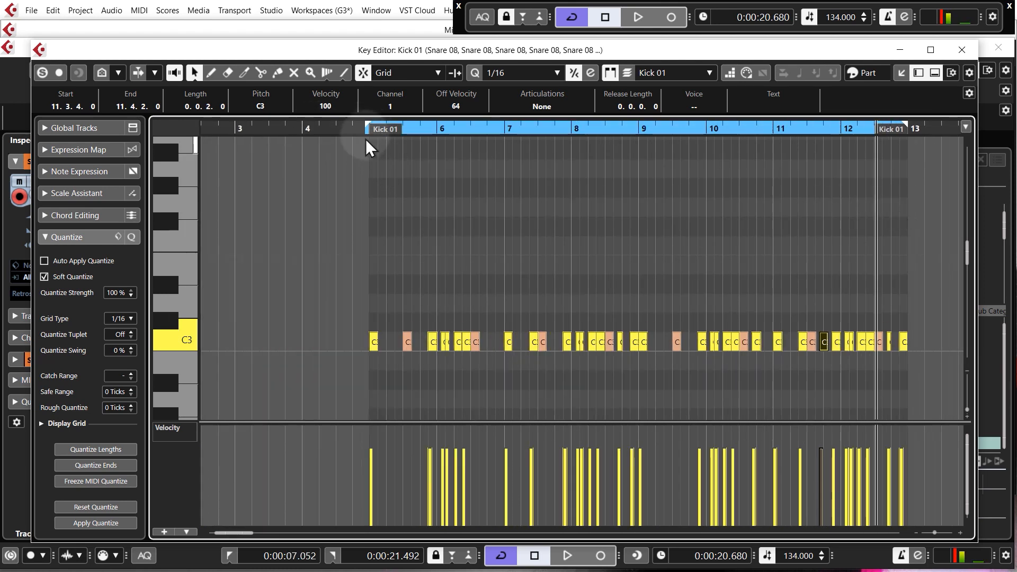
pyautogui.click(368, 128)
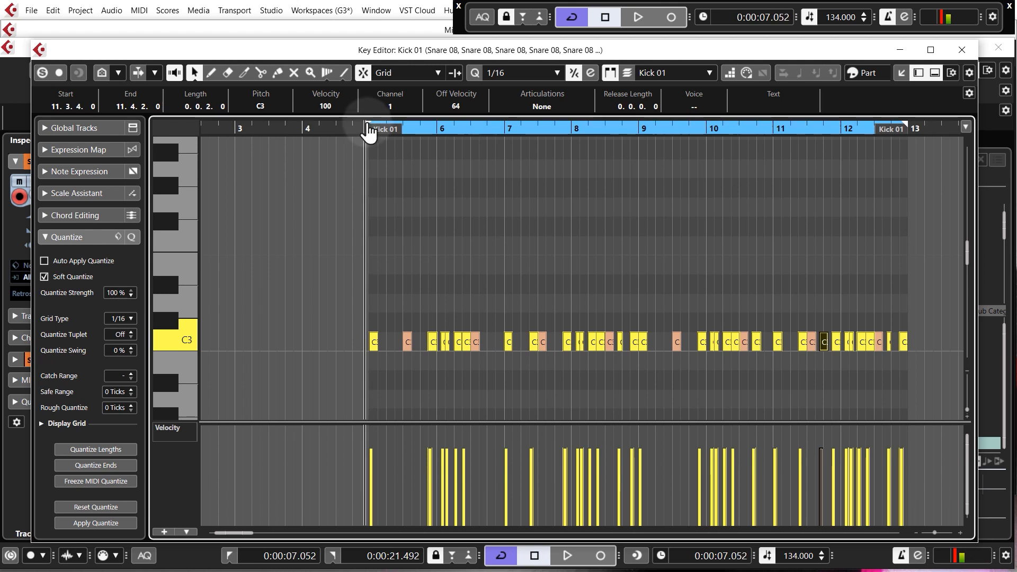
pyautogui.moveTo(366, 124); pyautogui.dragTo(371, 125)
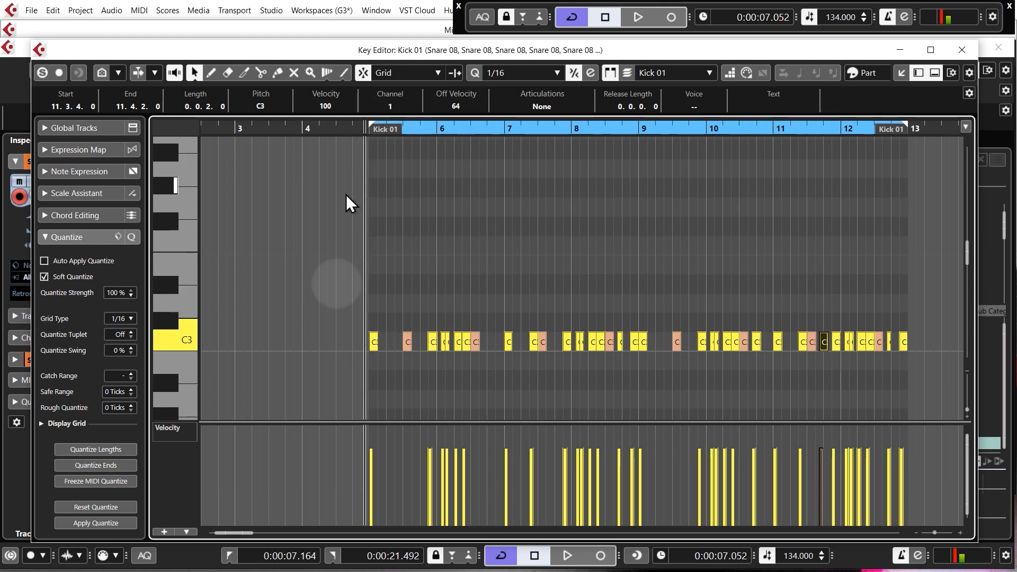
pyautogui.press('h')
pyautogui.press('g')
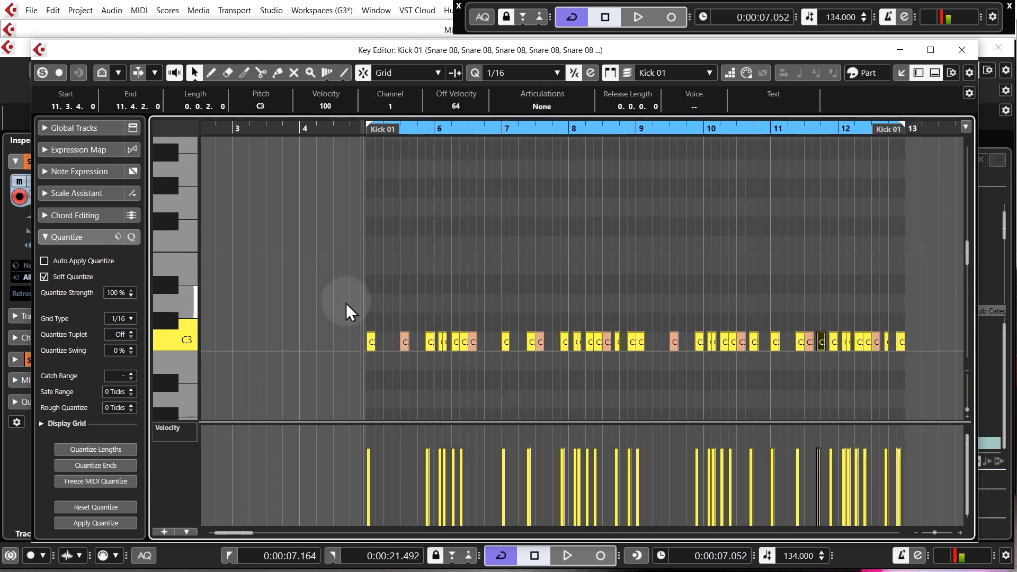
pyautogui.keyDown('ctrl'); pyautogui.scroll(2, 774, 286); pyautogui.keyUp('ctrl')
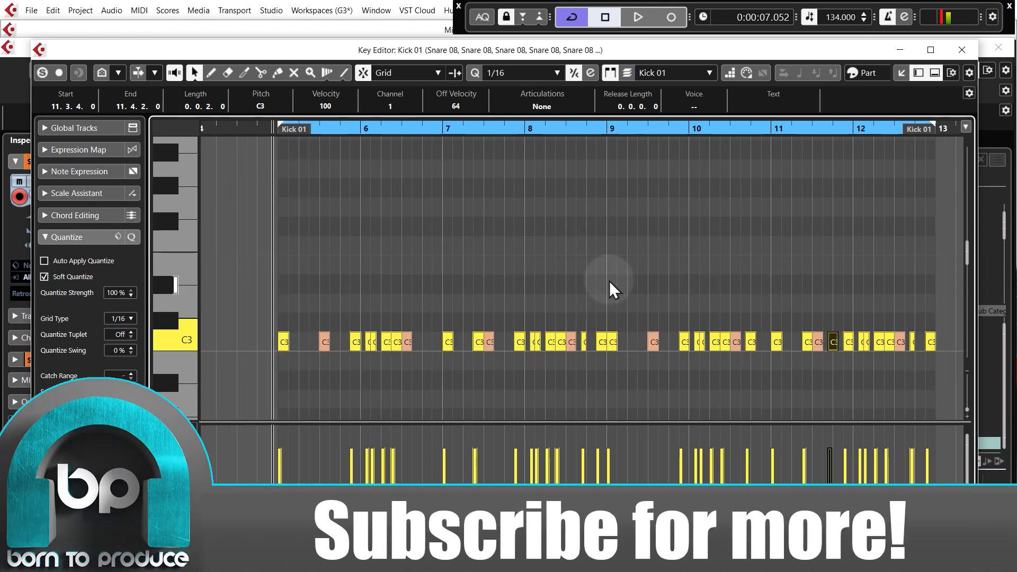
# Play back the eight-bar kick and snare pattern, close the Key Editor and deselect all events in the project.
pyautogui.click(456, 186)
pyautogui.press('space')
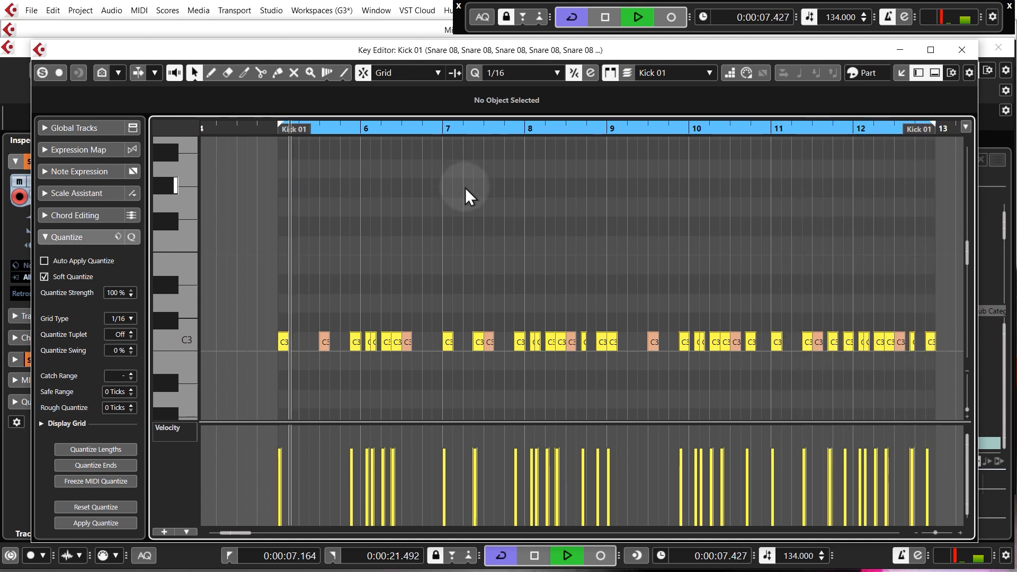
pyautogui.press('space')
pyautogui.click(961, 49)
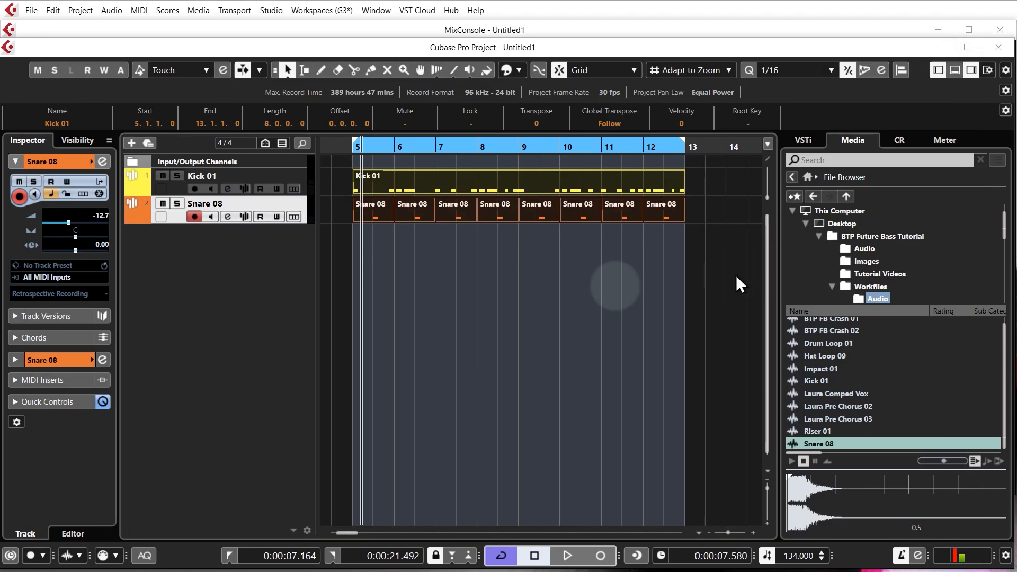
pyautogui.click(417, 283)
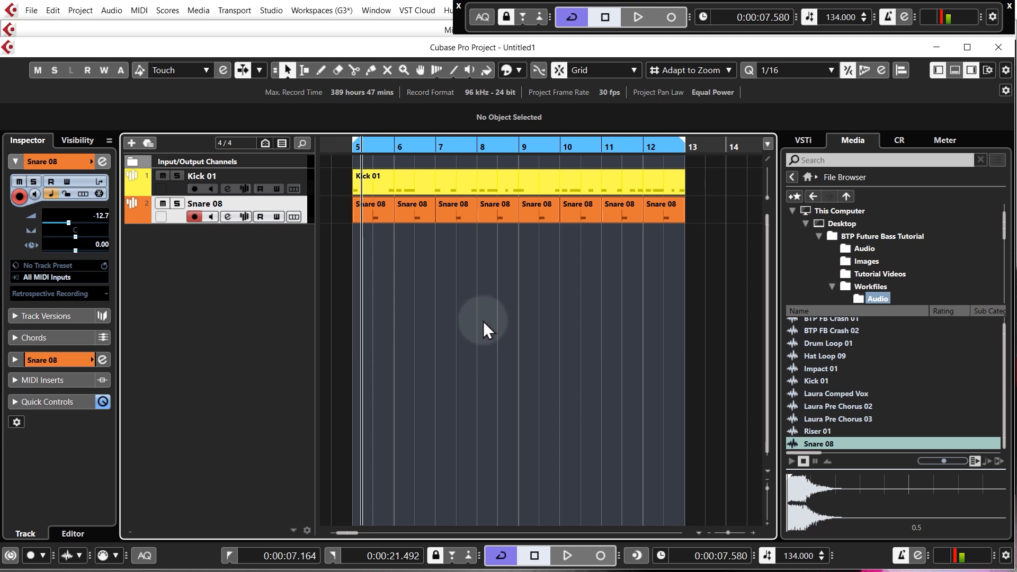
# Preview Drum Loop 01 at a lower preview volume and place it on a new audio track at bar 5.
pyautogui.click(844, 343)
pyautogui.moveTo(942, 462); pyautogui.dragTo(937, 462)
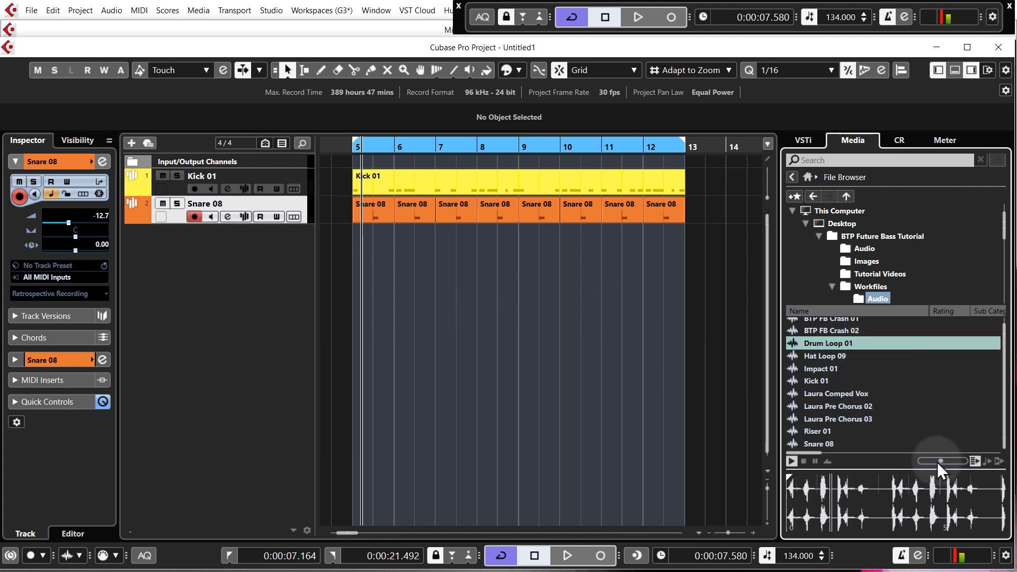
pyautogui.moveTo(838, 348); pyautogui.dragTo(362, 239)
pyautogui.click(510, 320)
# Lower the Drum Loop 01 track volume to -20.0 while playing it with the kick and snare from bar 5.
pyautogui.press('space')
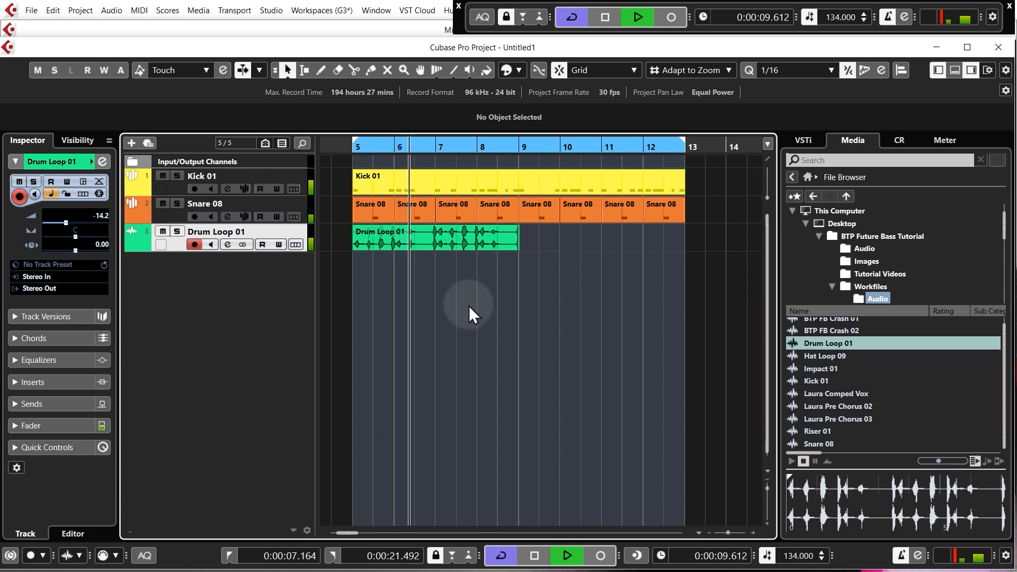
pyautogui.press('space')
pyautogui.click(100, 214)
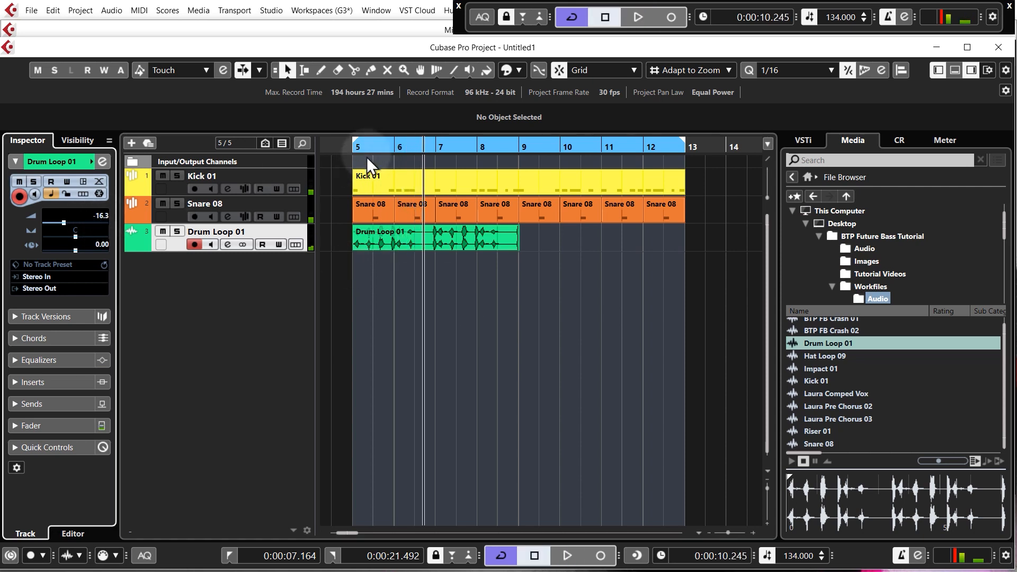
pyautogui.click(349, 150)
pyautogui.press('space')
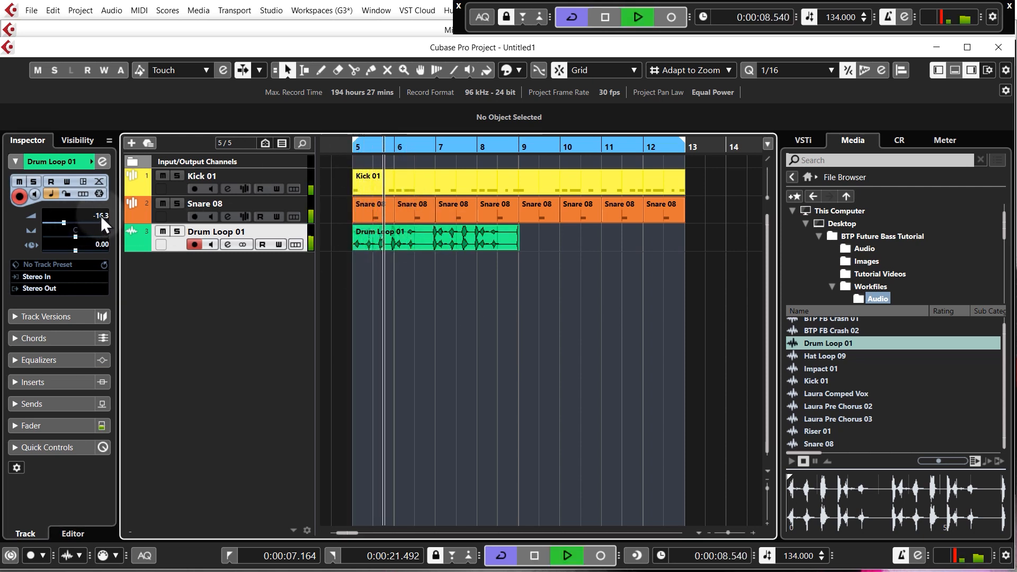
pyautogui.moveTo(101, 215); pyautogui.dragTo(99, 225)
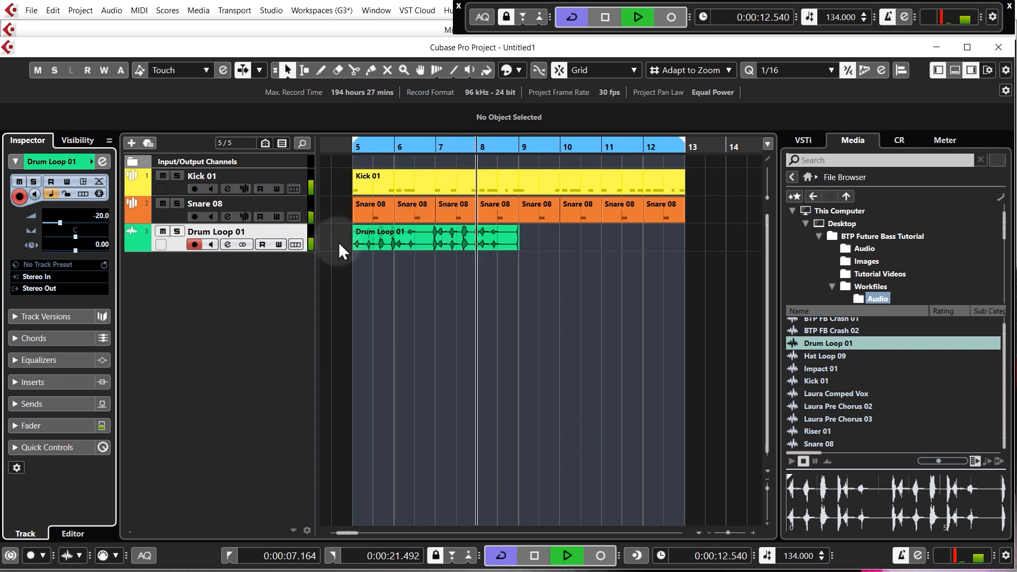
pyautogui.press('space')
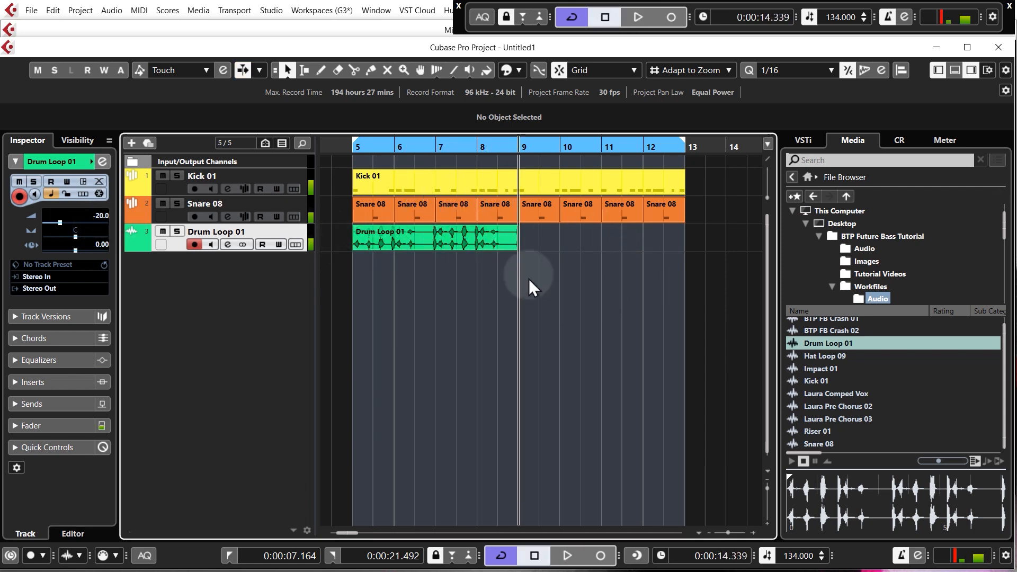
# Check that the Drum Loop 01 event ends exactly at bar 9 and duplicate it to fill bars 9 to 13.
pyautogui.press('h')
pyautogui.press('h')
pyautogui.press('h')
pyautogui.press('g')
pyautogui.press('g')
pyautogui.press('g')
pyautogui.press('g')
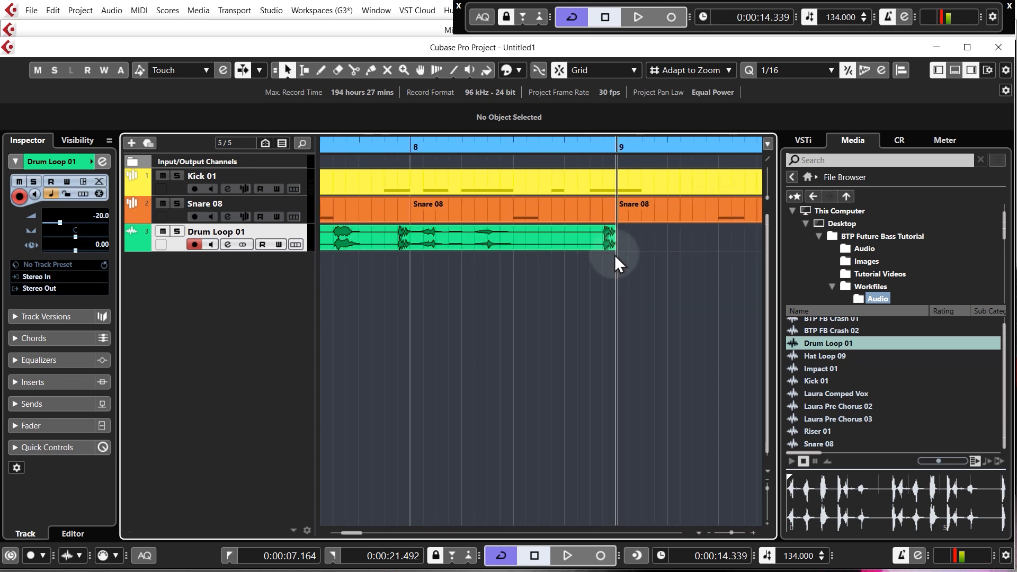
pyautogui.keyDown('ctrl'); pyautogui.scroll(-2, 614, 255); pyautogui.keyUp('ctrl')
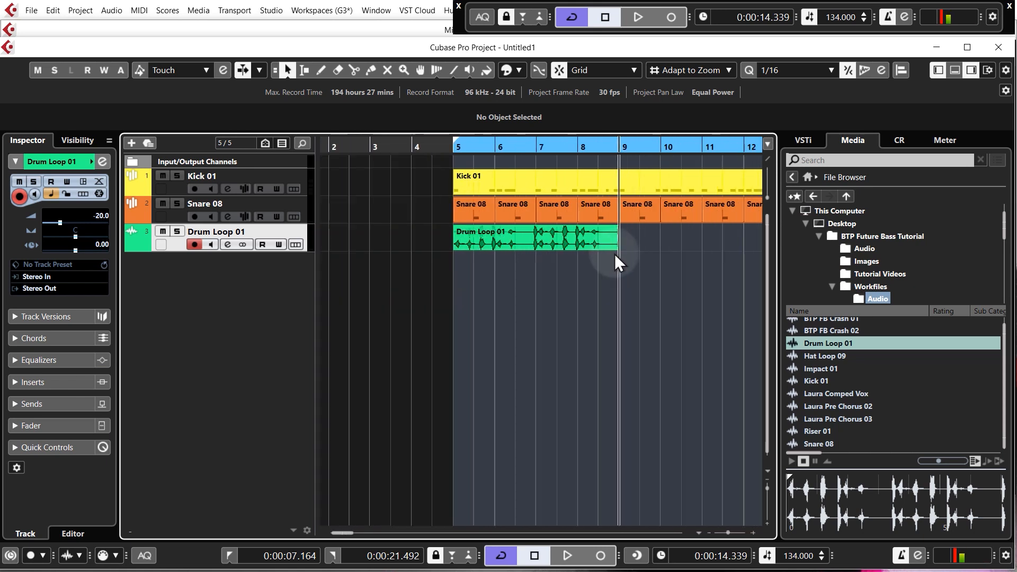
pyautogui.keyDown('ctrl'); pyautogui.scroll(-1, 466, 275); pyautogui.keyUp('ctrl')
pyautogui.keyDown('ctrl'); pyautogui.scroll(1, 513, 265); pyautogui.keyUp('ctrl')
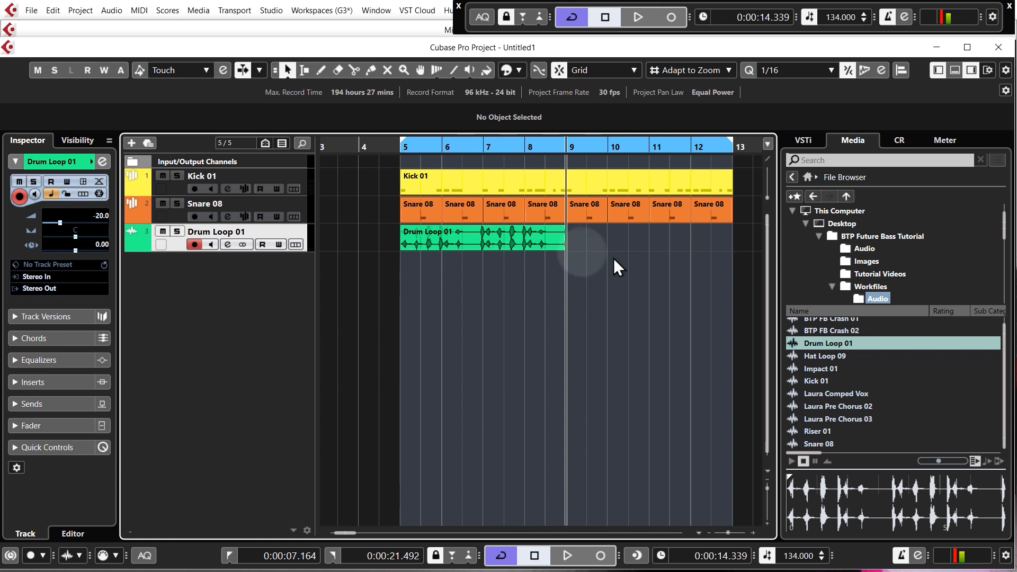
pyautogui.click(517, 233)
pyautogui.hotkey('ctrl', 'd')
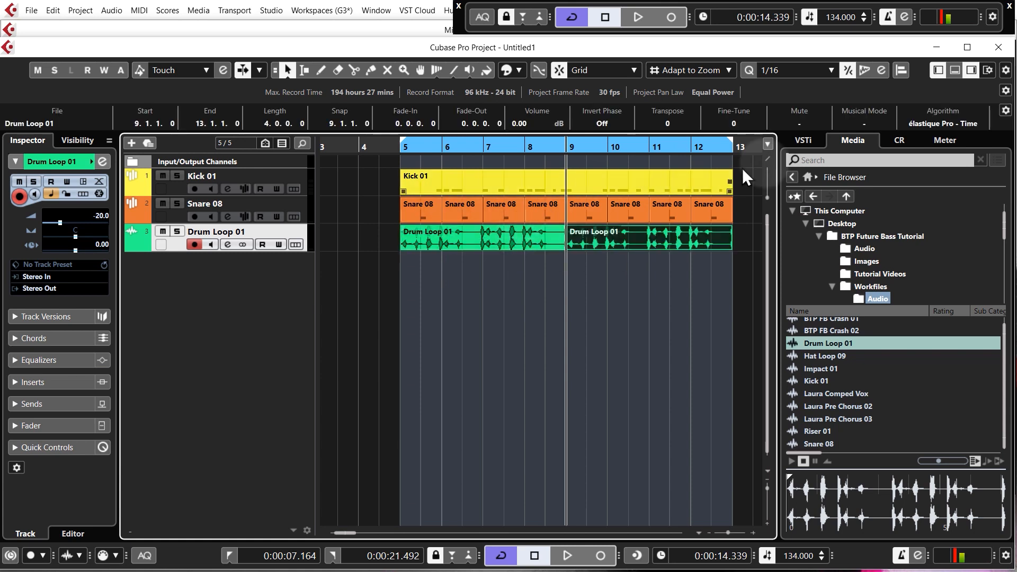
# Play the kick, snare and duplicated drum loop together from bar 5, stopping shortly after bar 7.
pyautogui.click(402, 147)
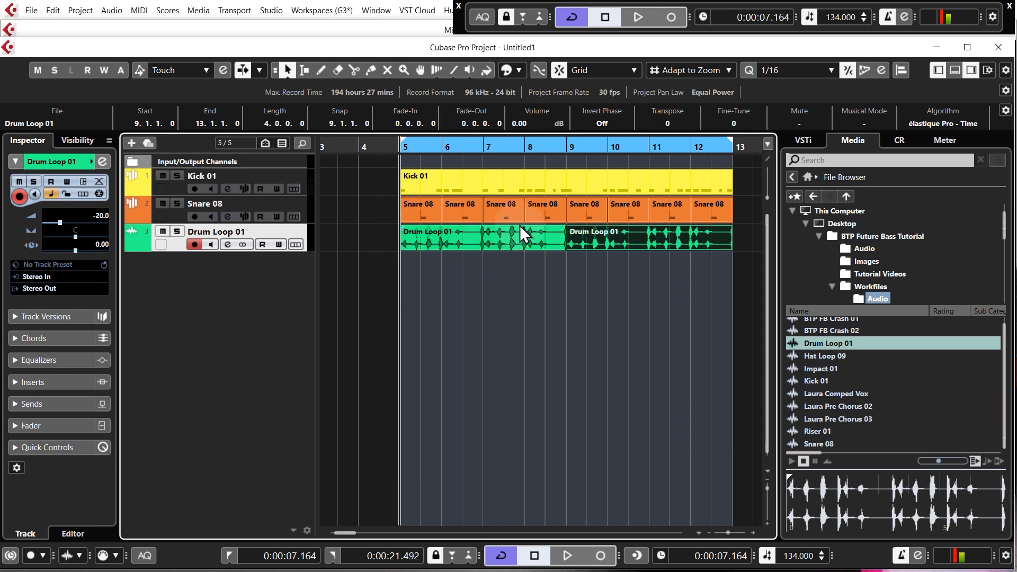
pyautogui.press('space')
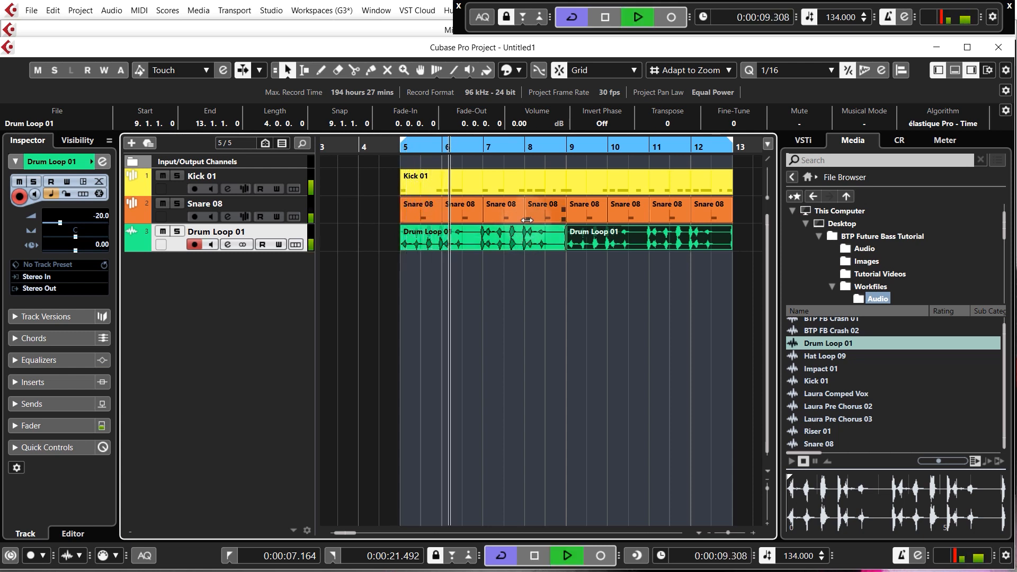
pyautogui.press('space')
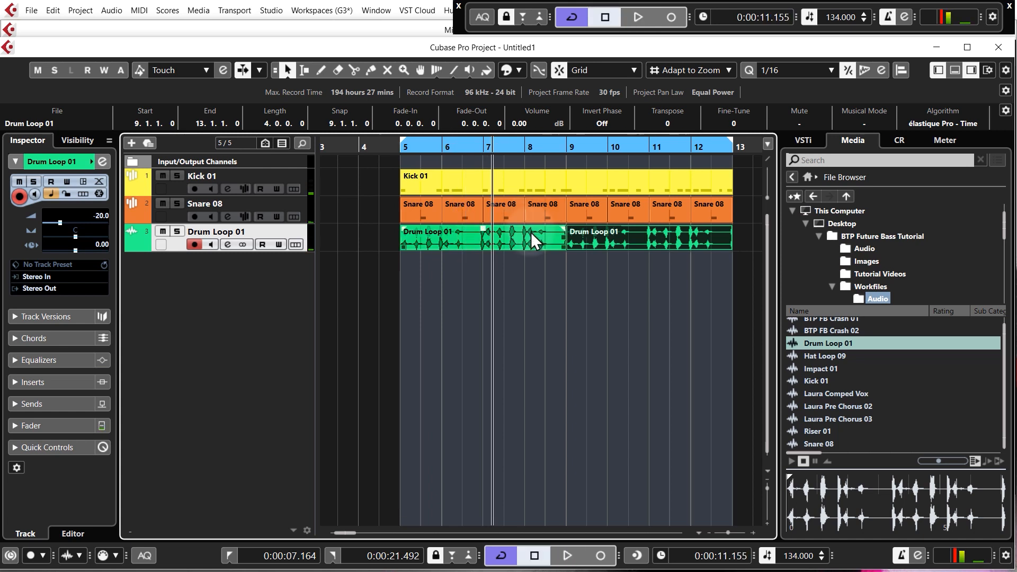